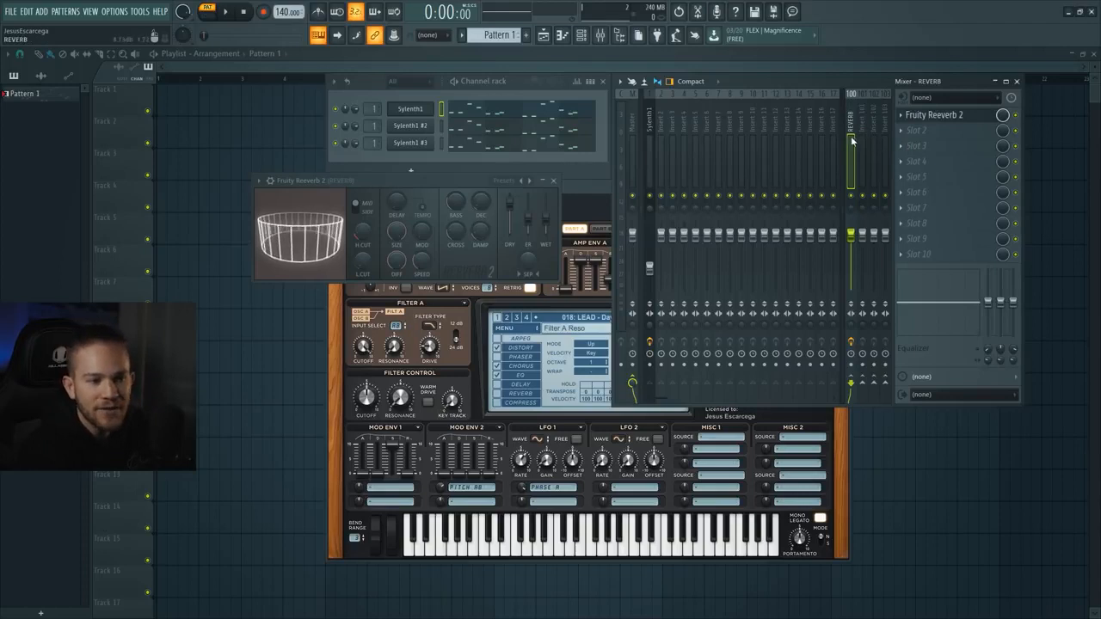
Step: Dock the Insert 11 mixer track to the Right section of the mixer
{"action": "right_click", "coordinate": [767, 117]}
{"action": "mouse_move", "coordinate": [805, 320]}
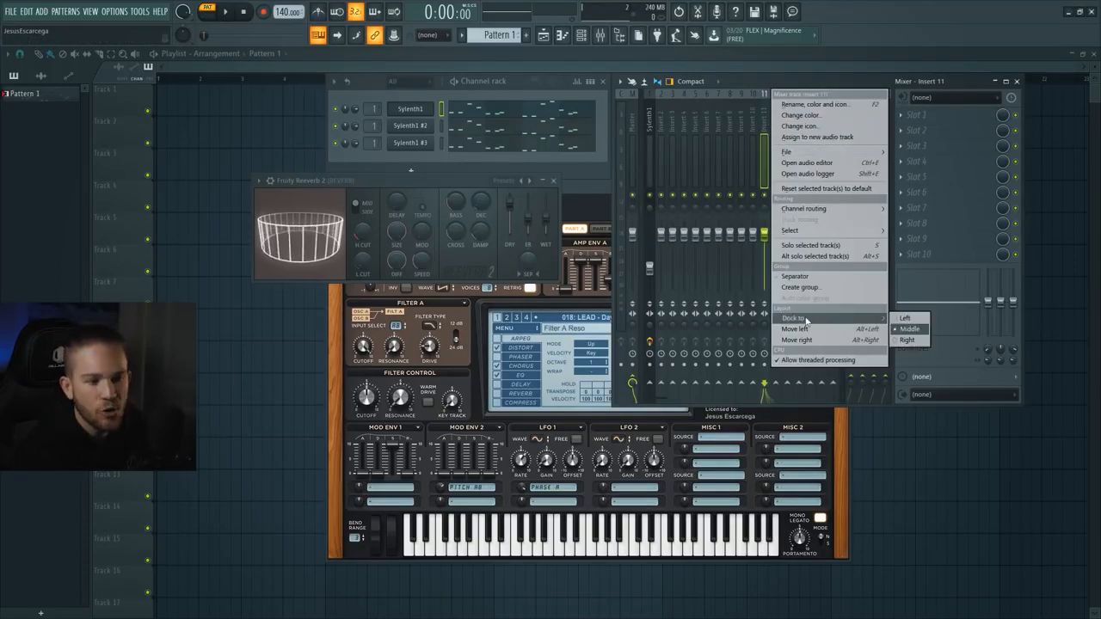
{"action": "left_click", "coordinate": [906, 340]}
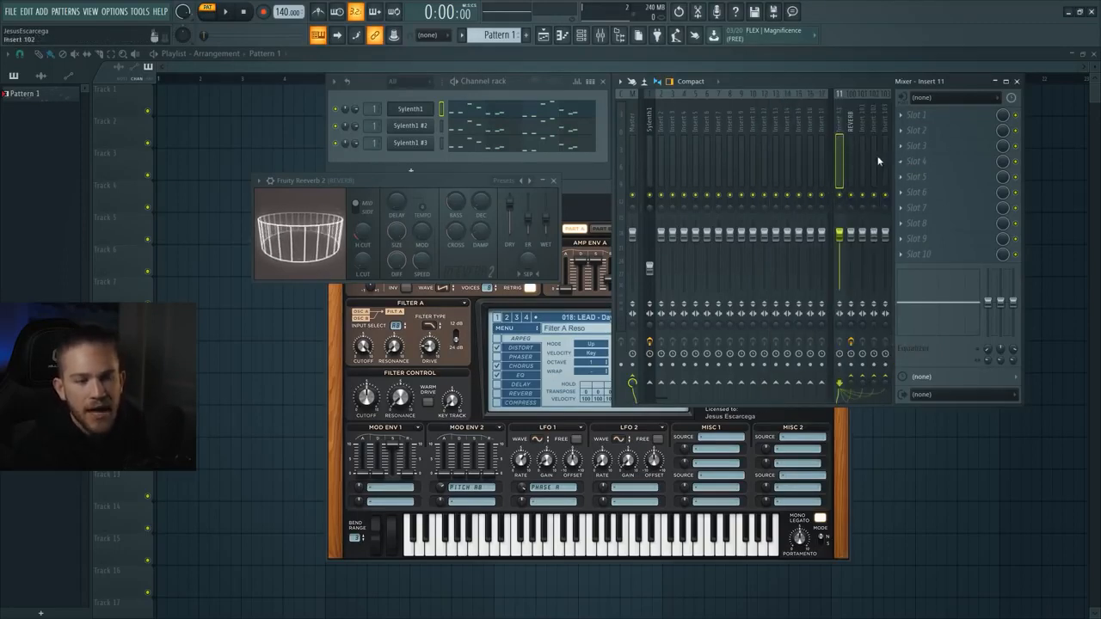
Step: Dock the Insert 11 mixer track back to the Middle section of the mixer
{"action": "right_click", "coordinate": [839, 147]}
{"action": "left_click", "coordinate": [839, 145]}
{"action": "right_click", "coordinate": [839, 146]}
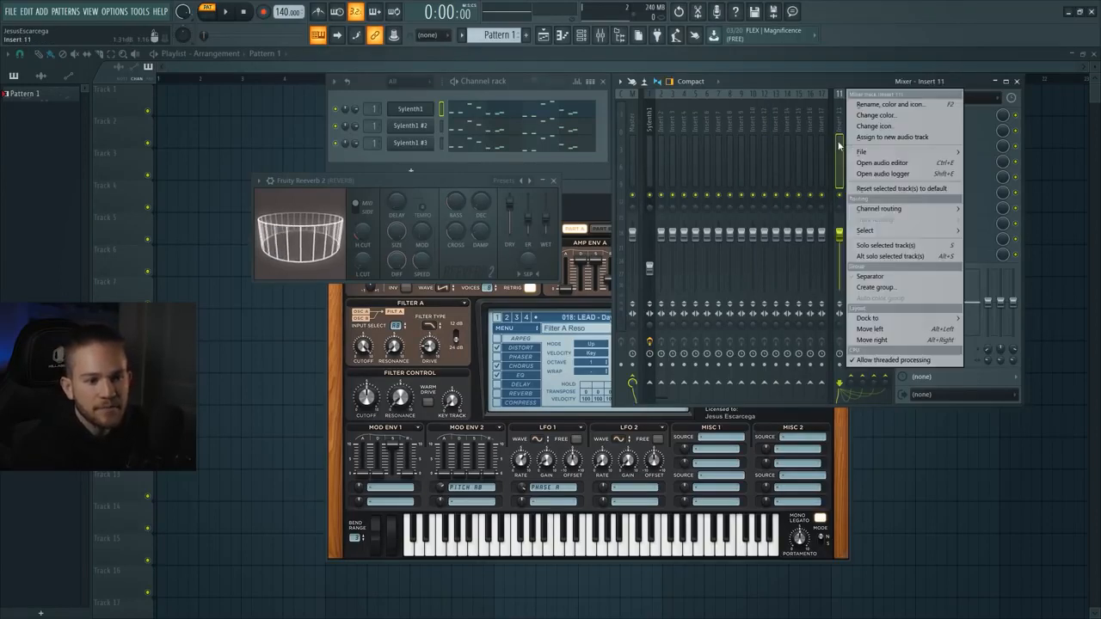
{"action": "mouse_move", "coordinate": [951, 322]}
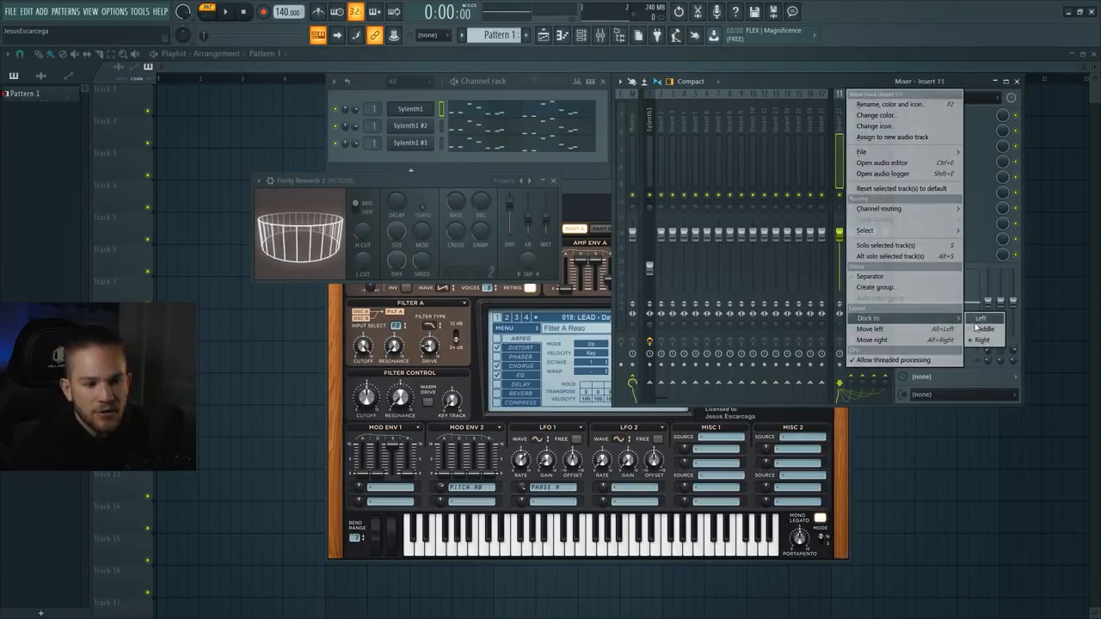
{"action": "left_click", "coordinate": [983, 328]}
Step: Delete Fruity Reeverb 2 from slot 1 of the REVERB mixer track
{"action": "left_click", "coordinate": [851, 158]}
{"action": "left_click", "coordinate": [912, 118]}
{"action": "left_click", "coordinate": [901, 117]}
{"action": "left_click", "coordinate": [903, 118]}
{"action": "left_click", "coordinate": [903, 119]}
{"action": "left_click", "coordinate": [915, 140]}
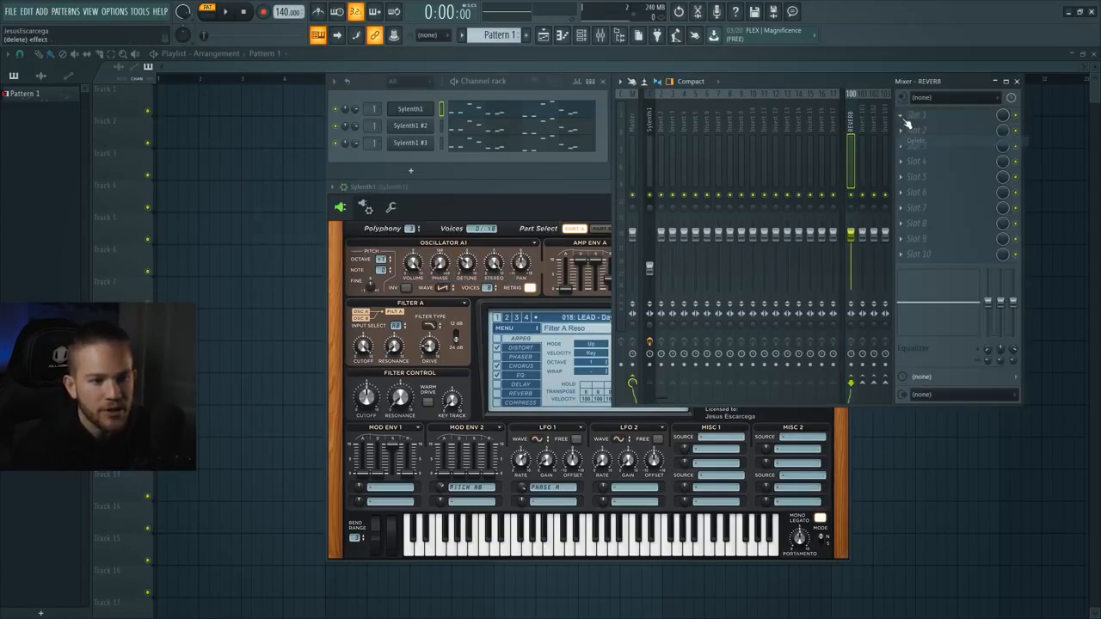
Step: Load a fresh Fruity Reeverb 2 into slot 1 of the REVERB mixer track
{"action": "left_click", "coordinate": [905, 121]}
{"action": "mouse_move", "coordinate": [916, 129]}
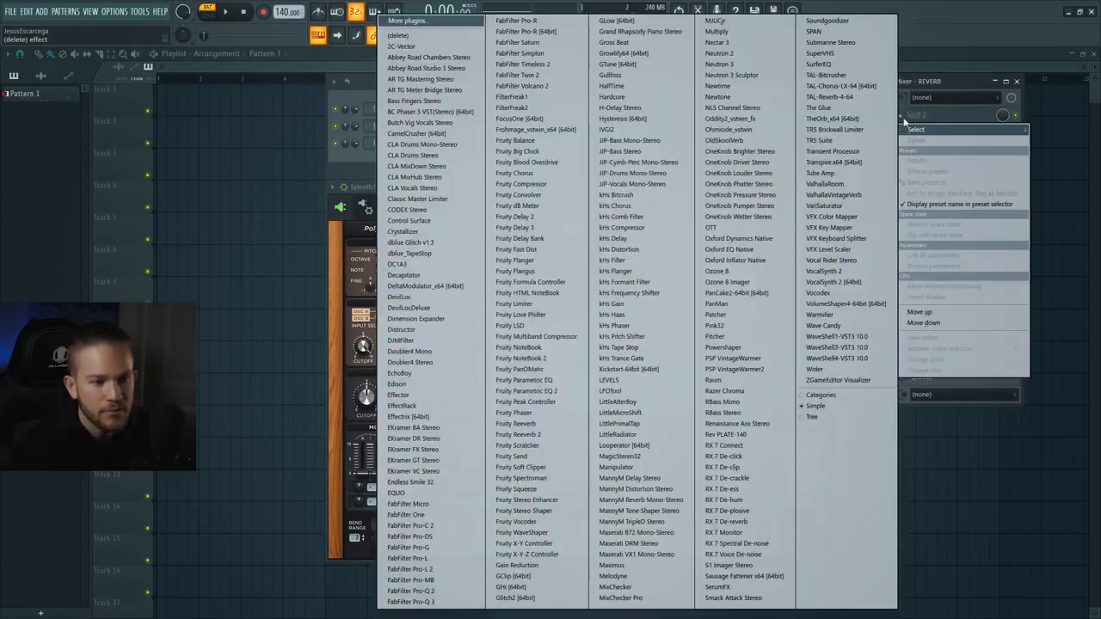
{"action": "left_click", "coordinate": [547, 437]}
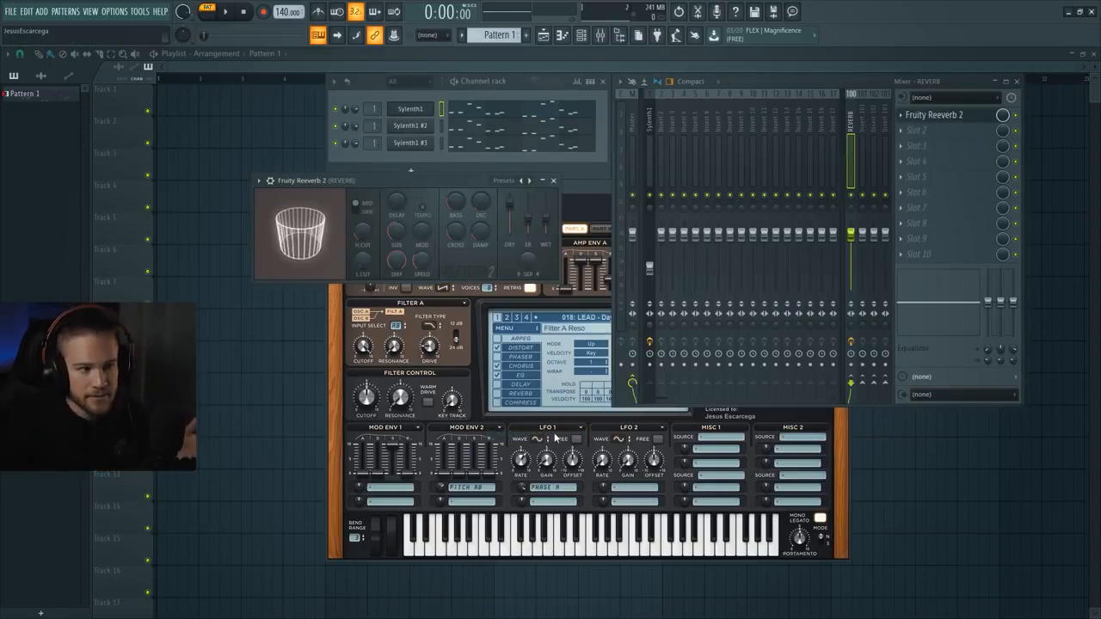
Step: Play the pattern to hear the Sylenth1 layers without the send, and bring up the Fruity Reeverb 2 settings
{"action": "left_click", "coordinate": [360, 86]}
{"action": "key", "text": "space"}
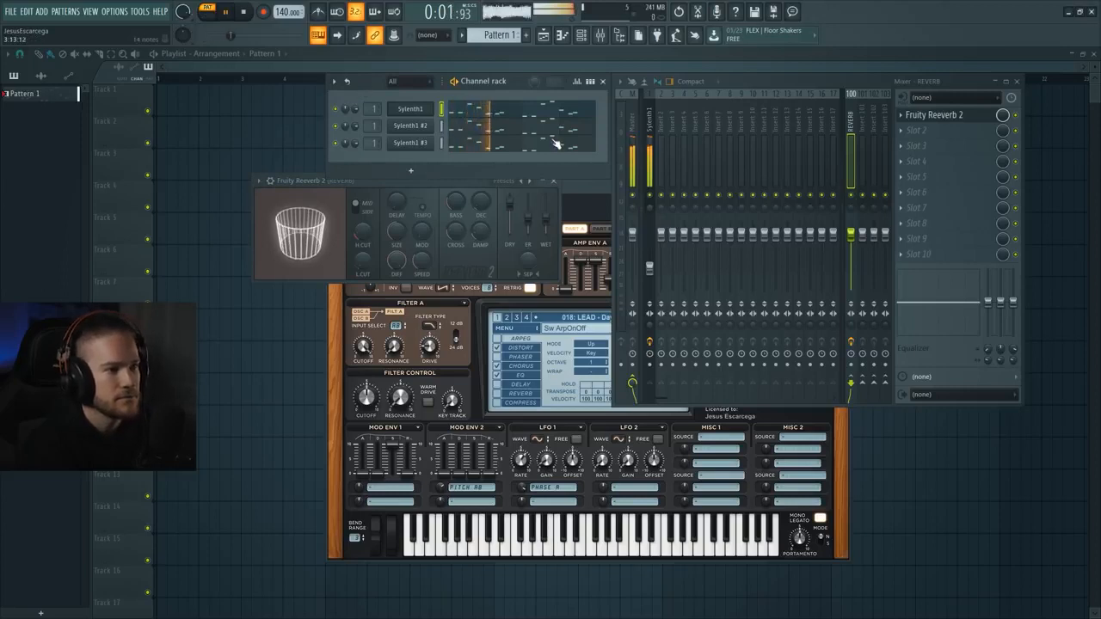
{"action": "key", "text": "space"}
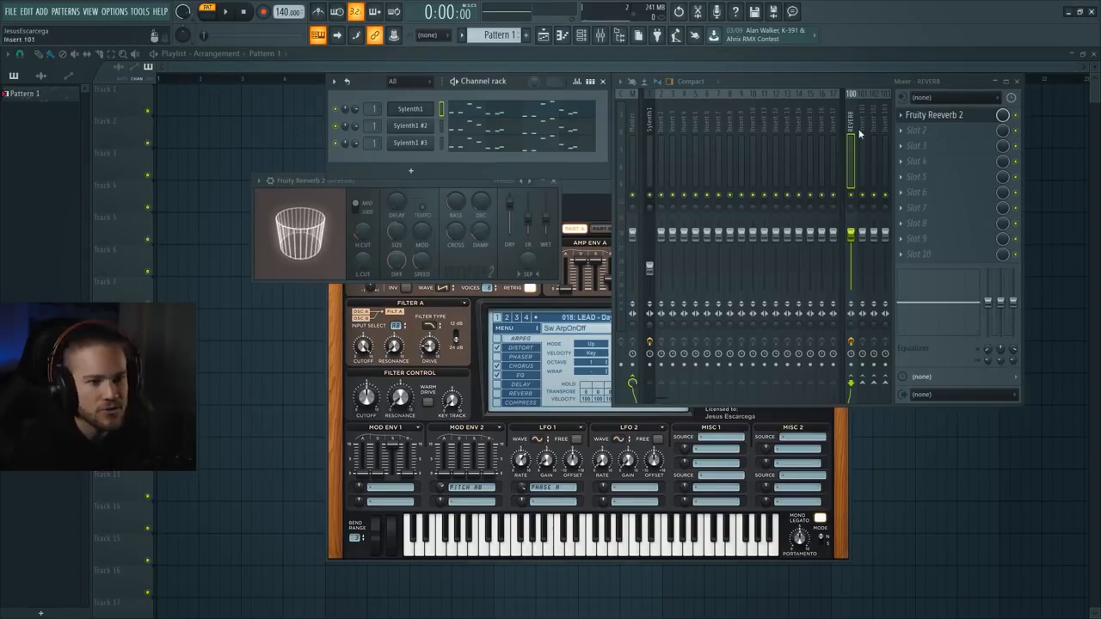
{"action": "left_click", "coordinate": [963, 114]}
{"action": "left_click", "coordinate": [963, 114]}
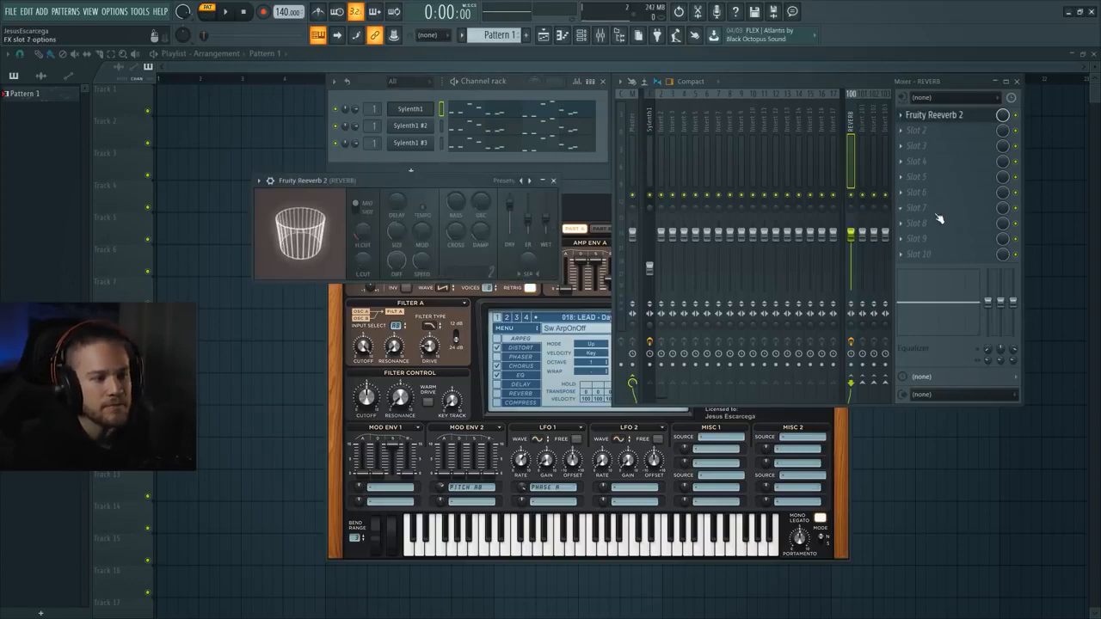
Step: Send the Sylenth1 mixer track to the REVERB track, audition it, and set Fruity Reeverb 2's dry level to 0%
{"action": "left_click", "coordinate": [651, 131]}
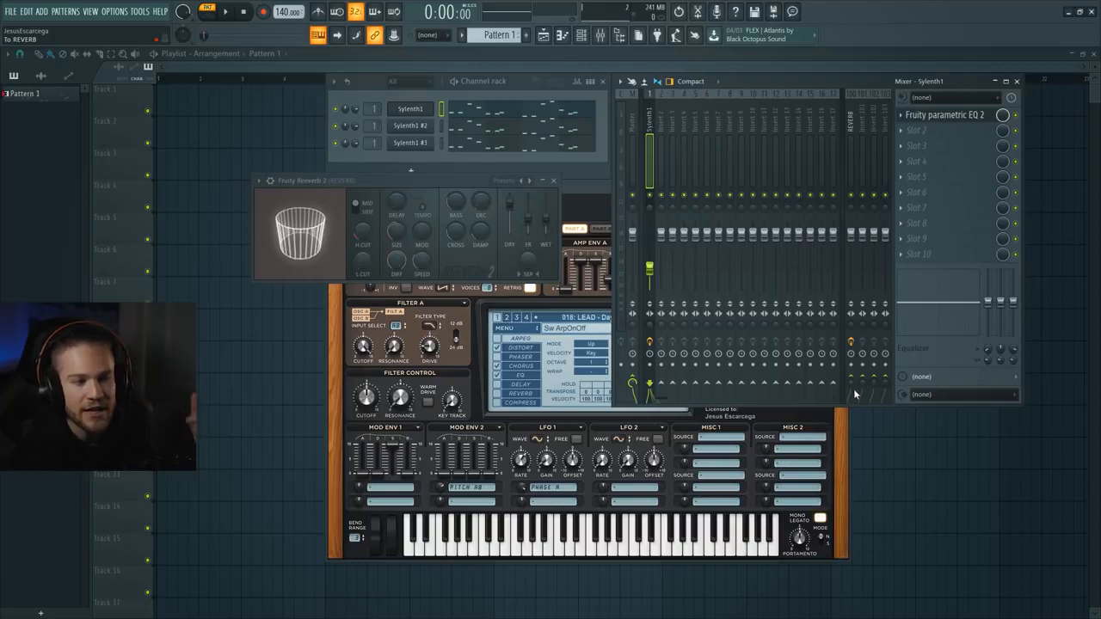
{"action": "key", "text": "space"}
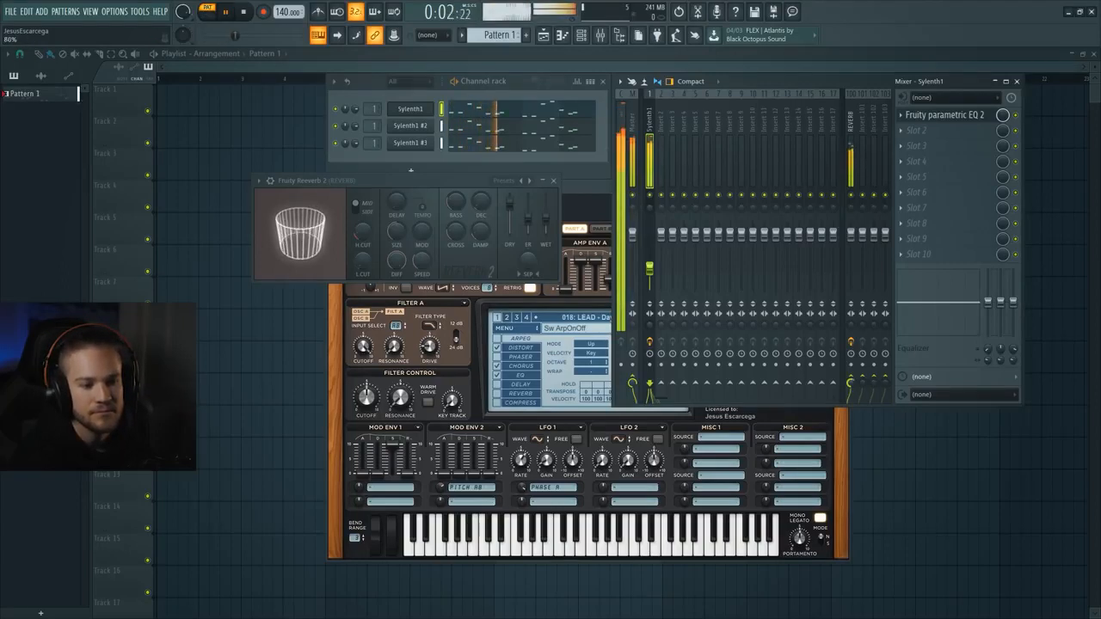
{"action": "key", "text": "space"}
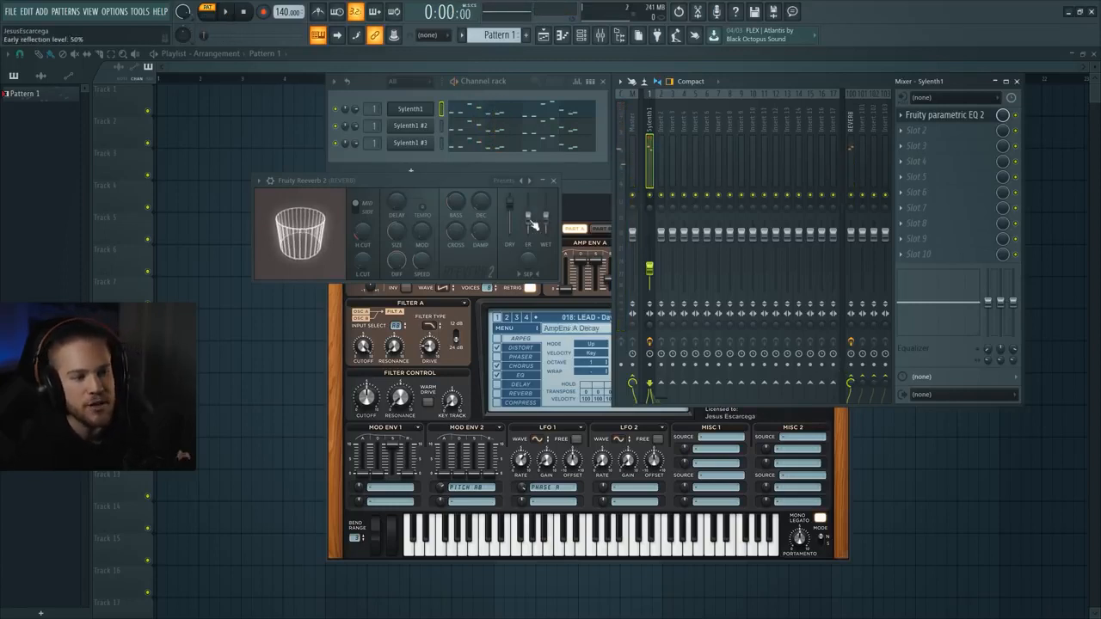
{"action": "left_click_drag", "start_coordinate": [509, 205], "coordinate": [509, 234]}
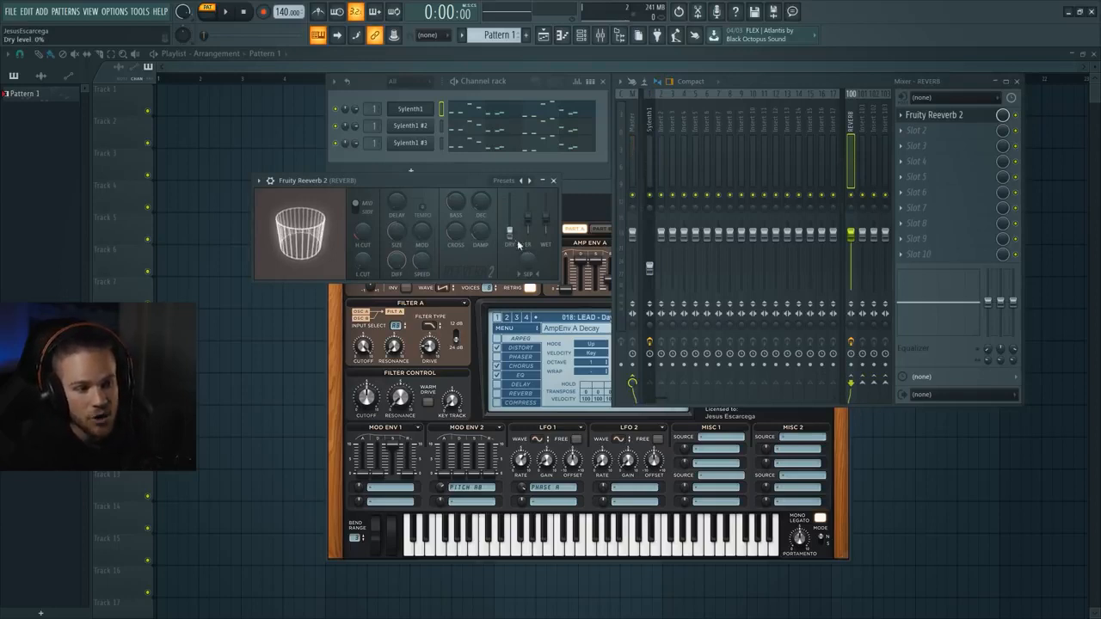
{"action": "left_click", "coordinate": [649, 162]}
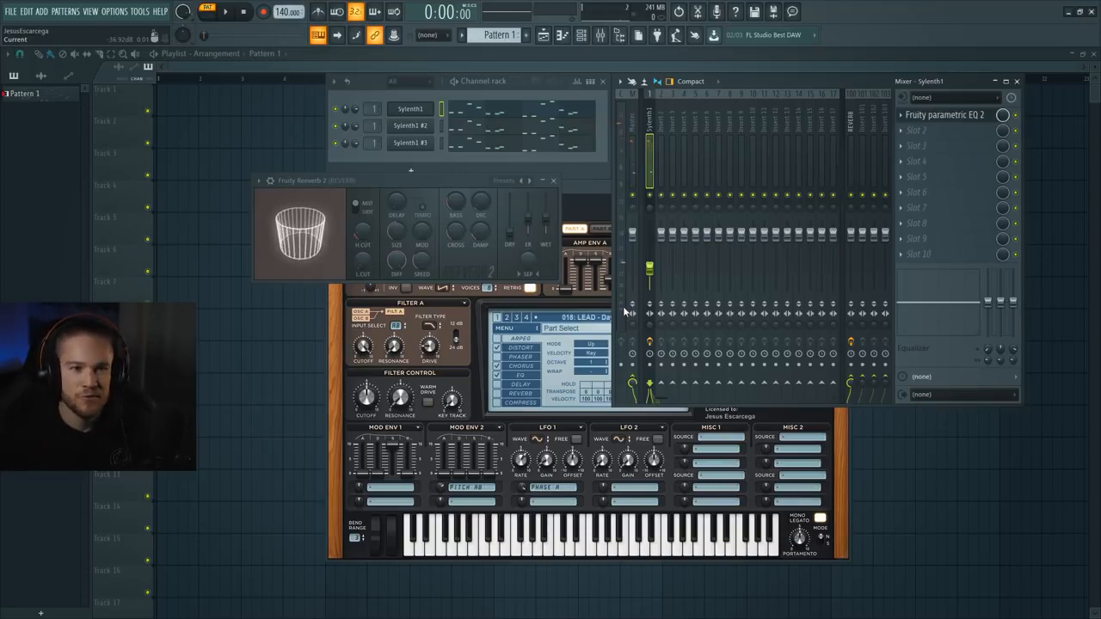
Step: Audition the pattern and increase the room size in Fruity Reeverb 2
{"action": "left_click", "coordinate": [366, 267]}
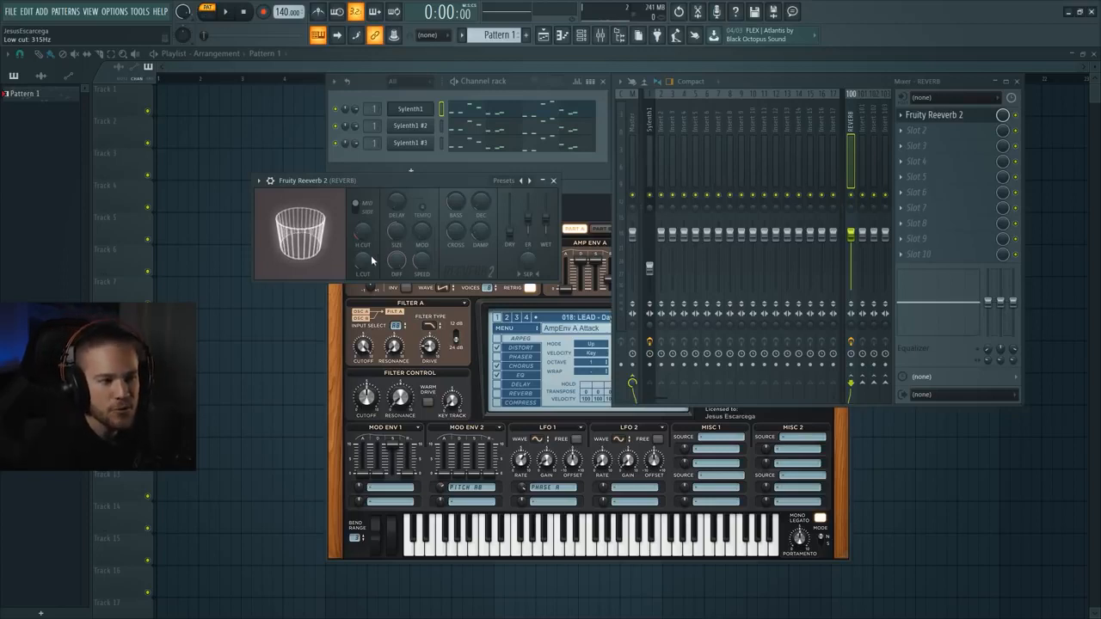
{"action": "key", "text": "space"}
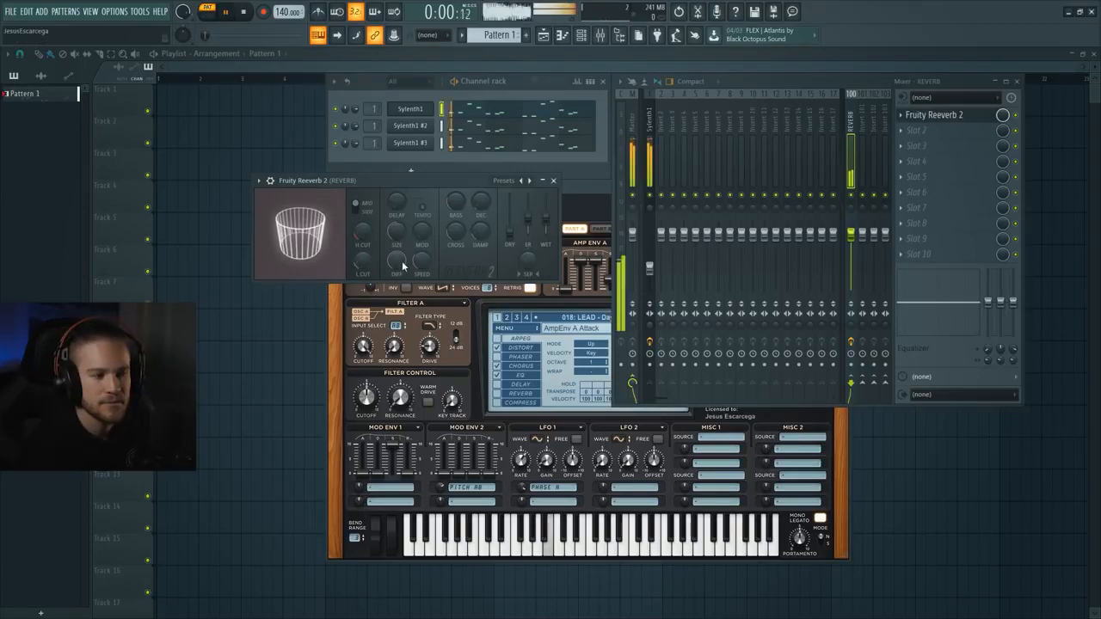
{"action": "key", "text": "space"}
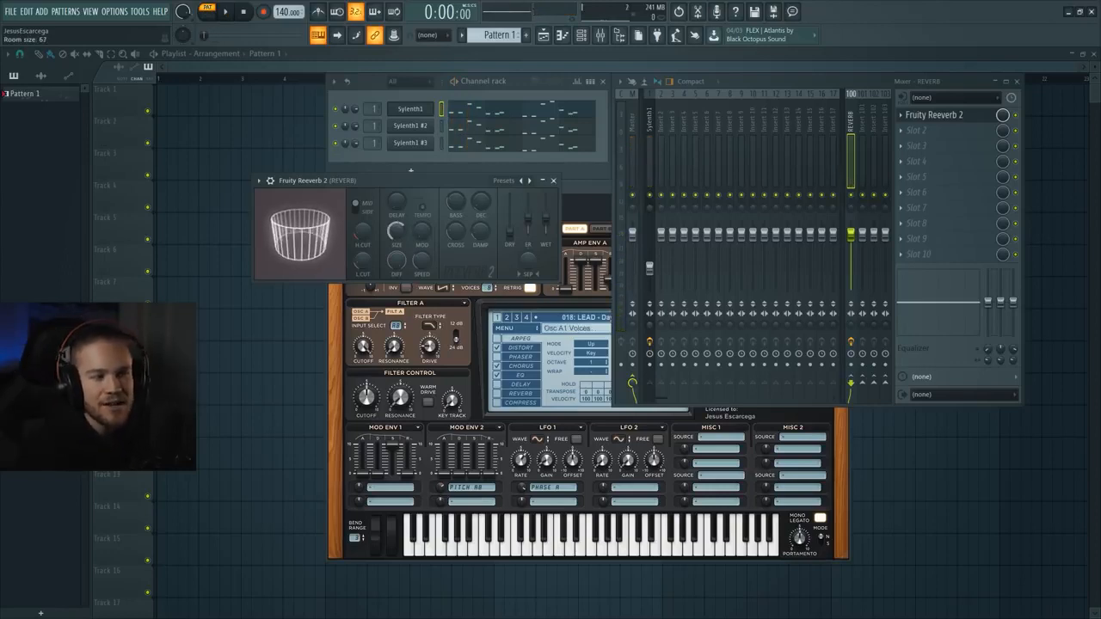
{"action": "left_click_drag", "start_coordinate": [399, 244], "coordinate": [400, 245]}
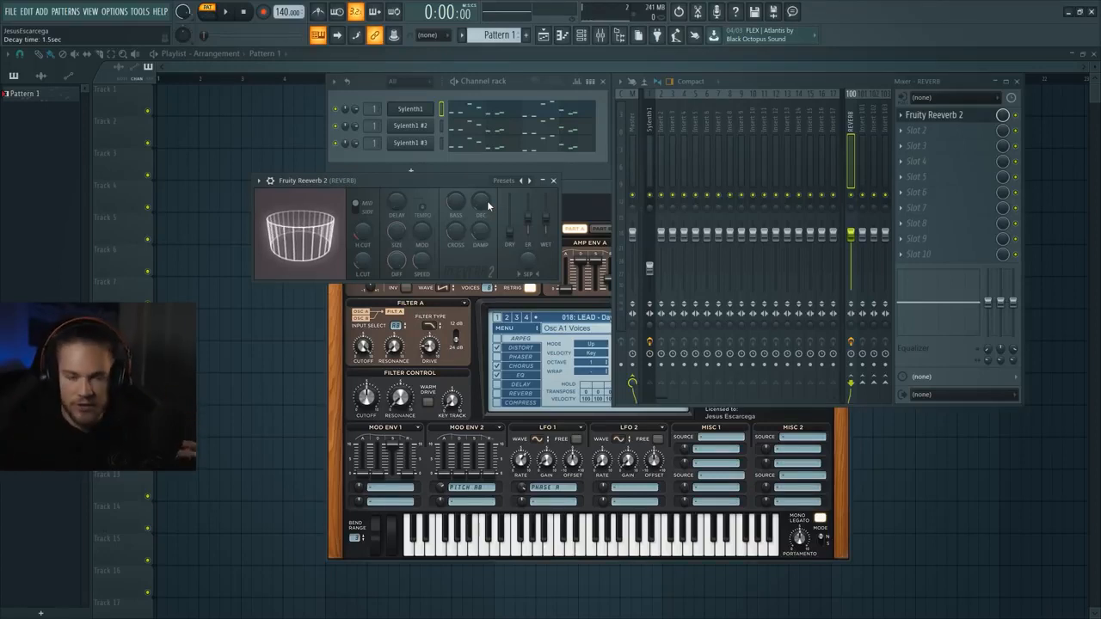
Step: Select the Sylenth1 mixer track and play the pattern to audition it with the reverb send
{"action": "left_click", "coordinate": [650, 163]}
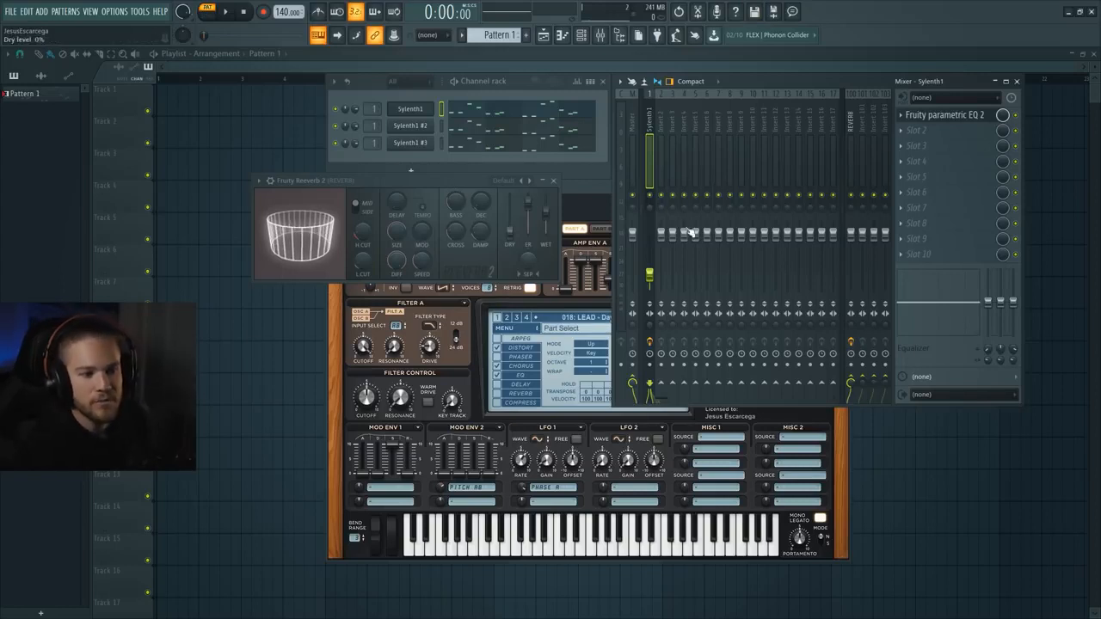
{"action": "key", "text": "space"}
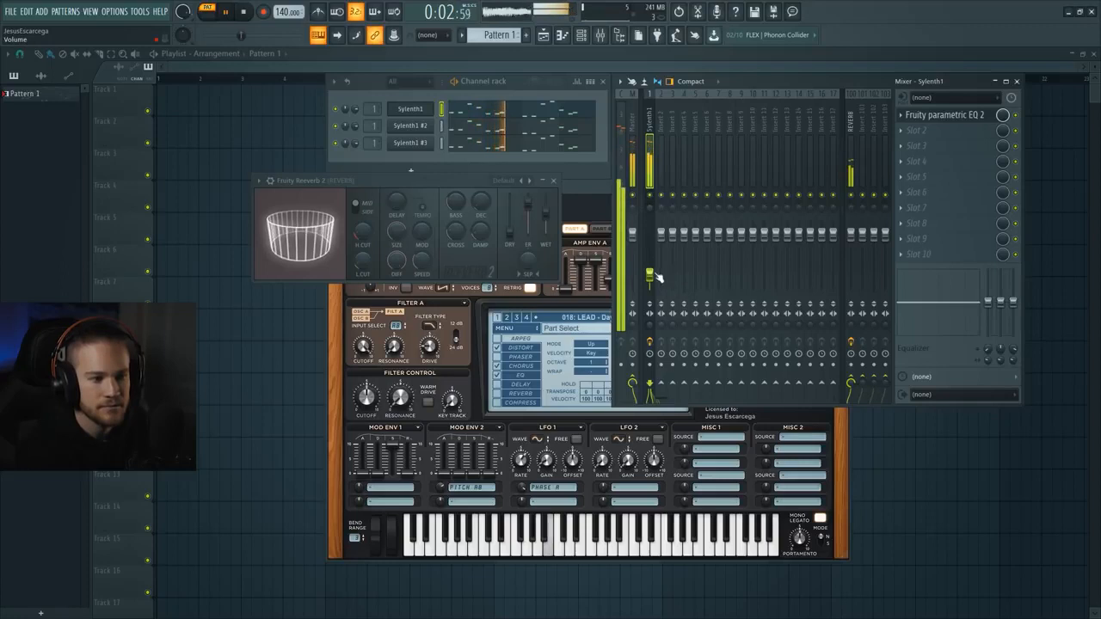
{"action": "key", "text": "space"}
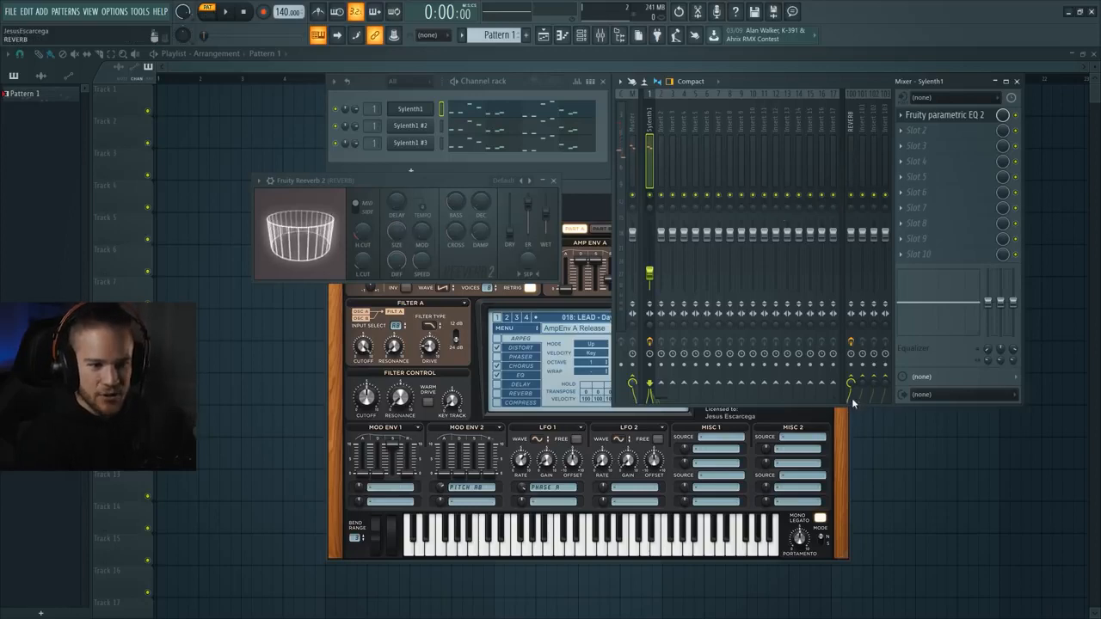
Step: Select the REVERB mixer track and bring up its Fruity Reeverb 2 settings
{"action": "left_click", "coordinate": [852, 148]}
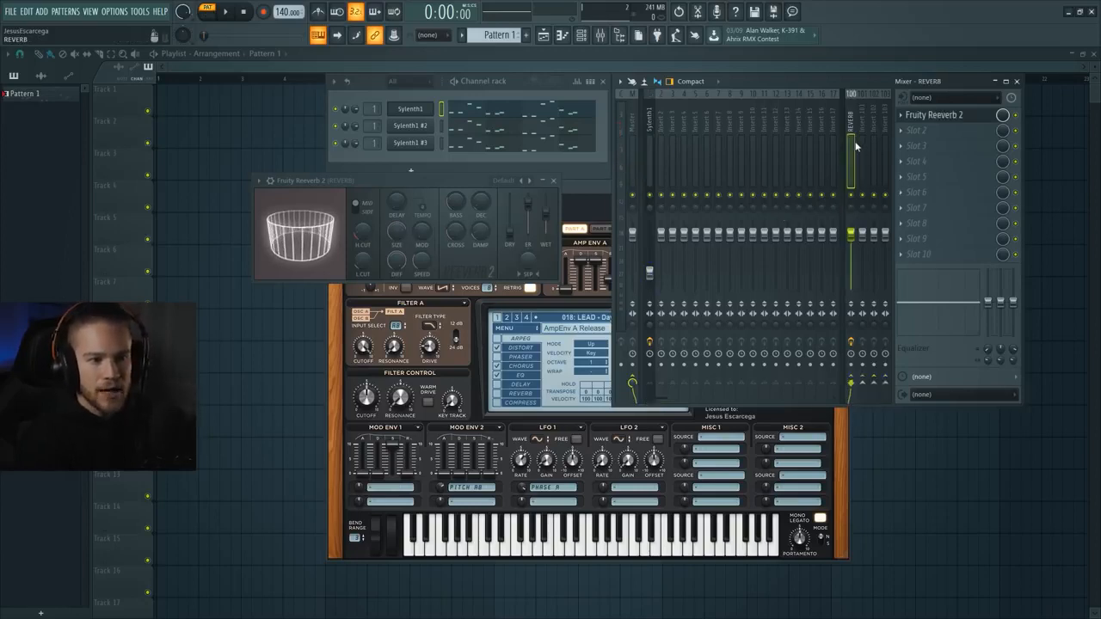
{"action": "left_click", "coordinate": [965, 117]}
{"action": "left_click", "coordinate": [965, 114]}
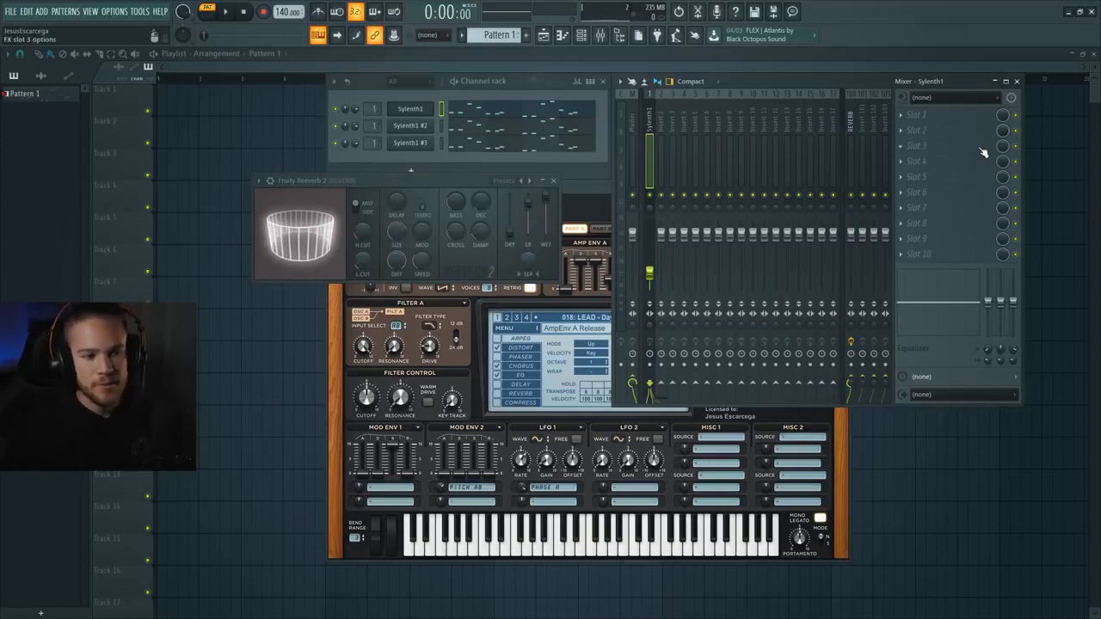
Step: Load Fruity Peak Controller into slot 1 of the Sylenth1 mixer track
{"action": "left_click", "coordinate": [937, 116]}
{"action": "key", "text": "Escape"}
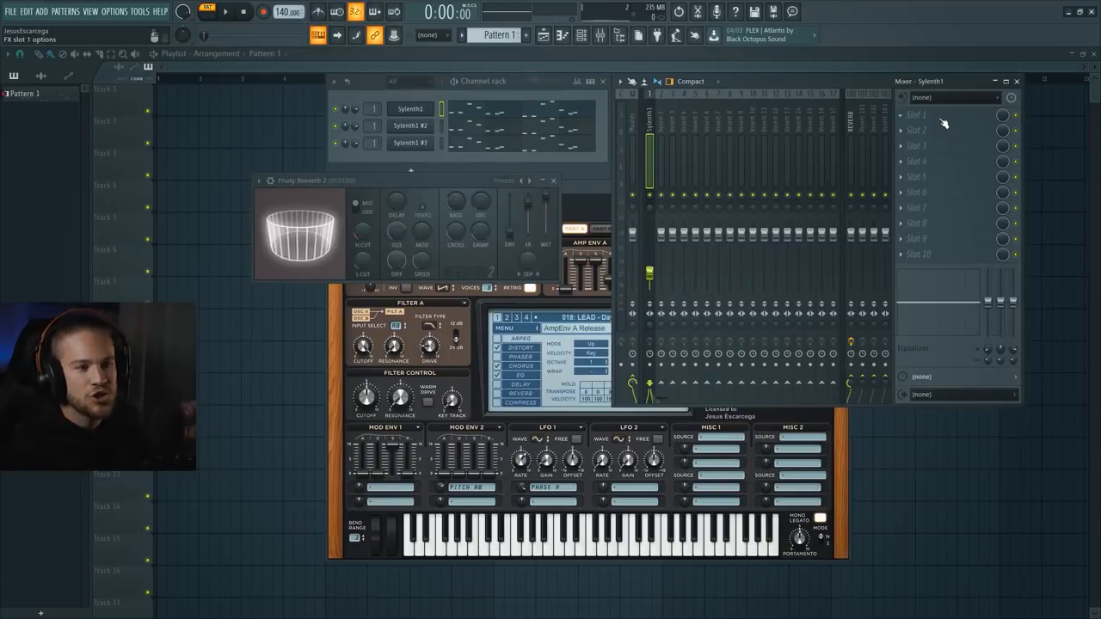
{"action": "left_click", "coordinate": [943, 121]}
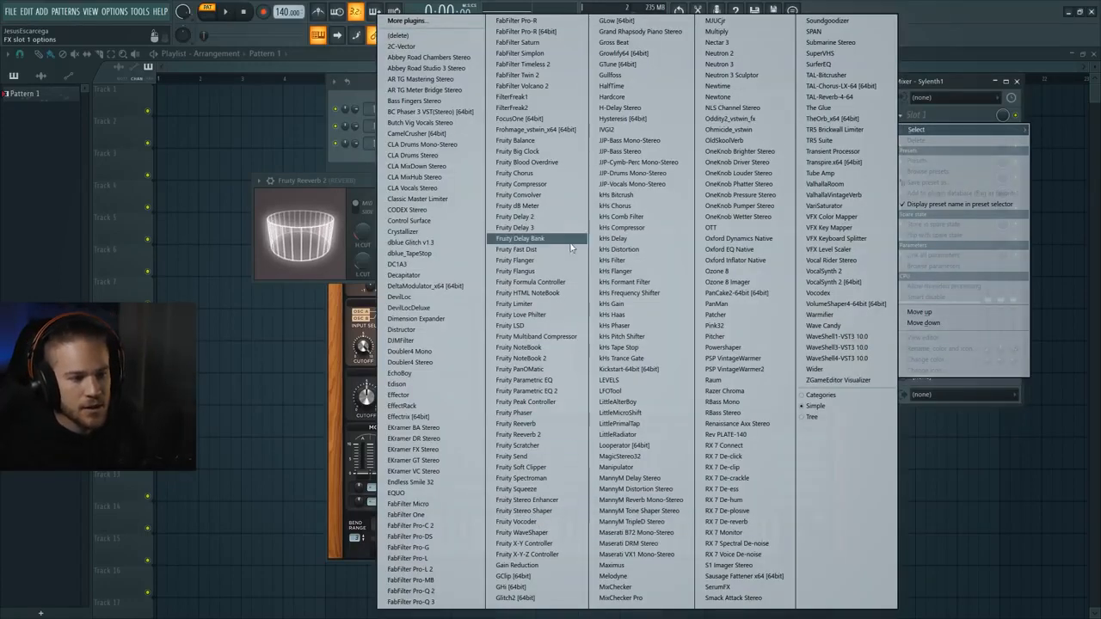
{"action": "left_click", "coordinate": [548, 402]}
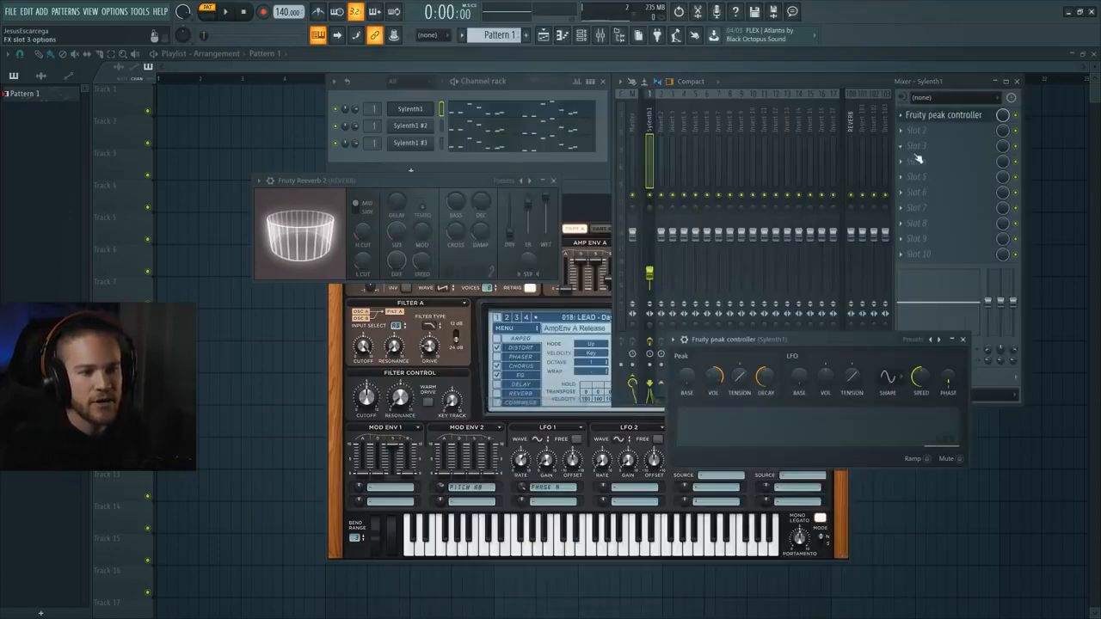
Step: Add Fruity Parametric EQ 2 to the Sylenth1 track and place it before Fruity Peak Controller in the effect chain
{"action": "left_click", "coordinate": [920, 130]}
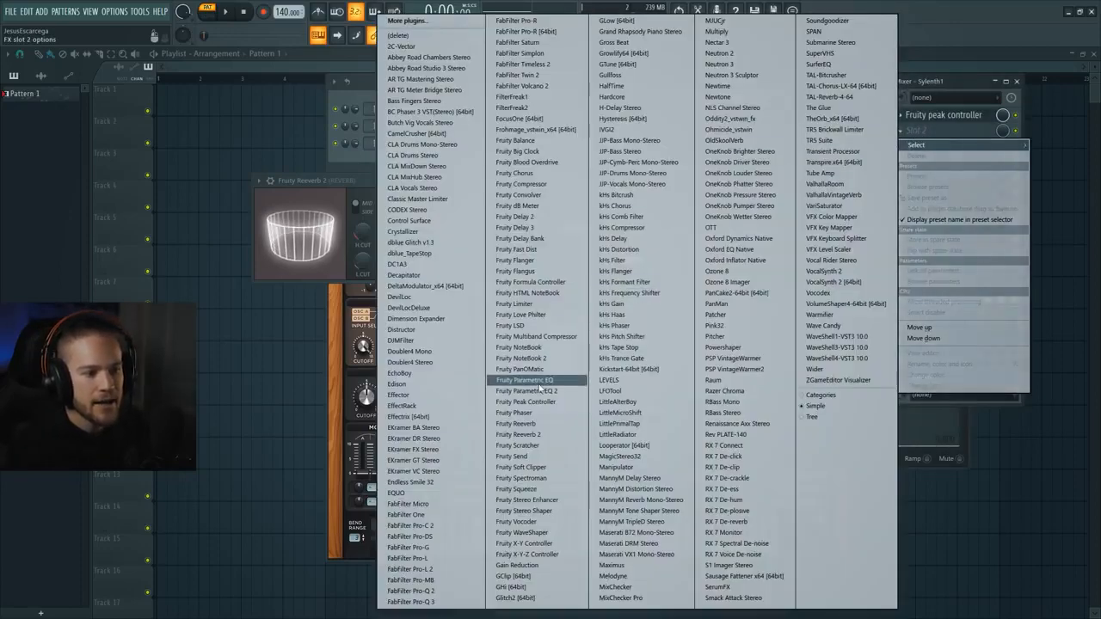
{"action": "left_click", "coordinate": [548, 392]}
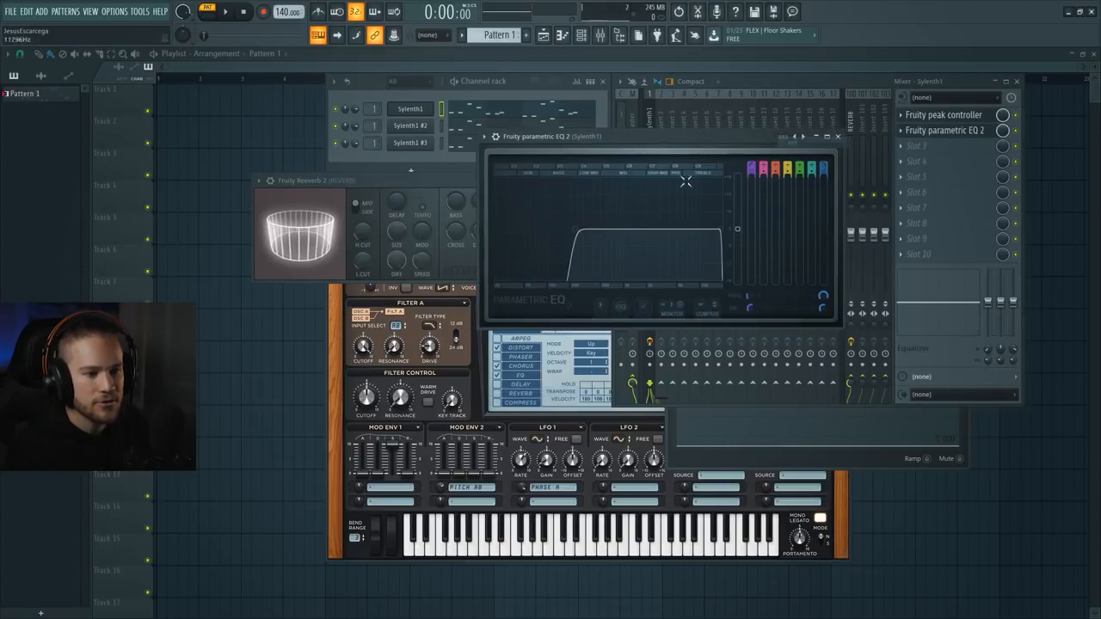
{"action": "key", "text": "space"}
{"action": "left_click", "coordinate": [837, 136]}
{"action": "left_click_drag", "start_coordinate": [946, 114], "coordinate": [946, 132]}
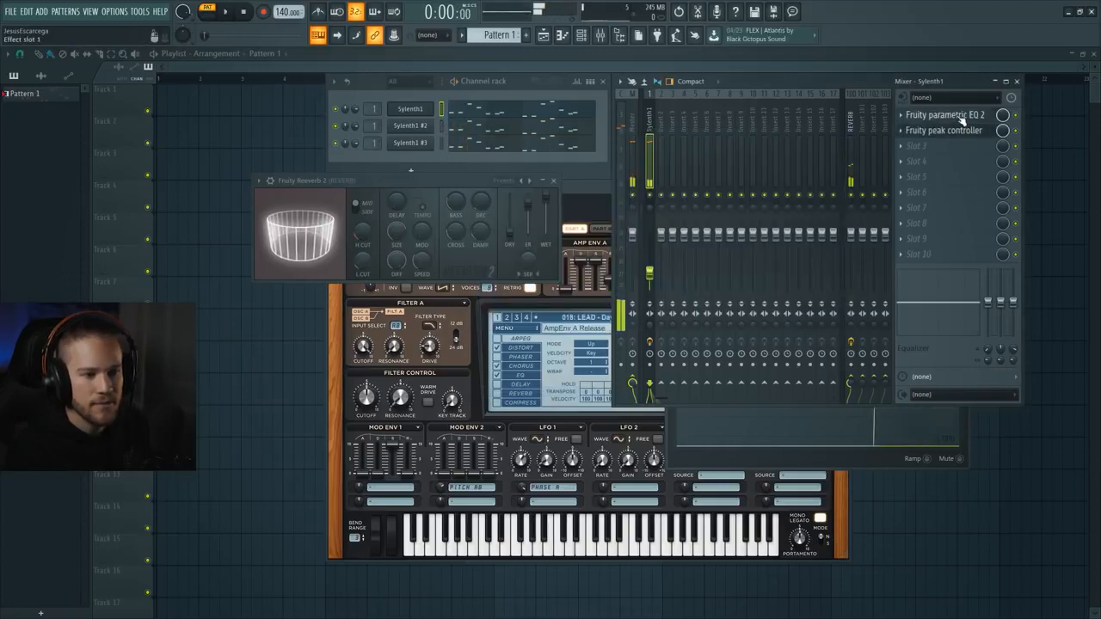
Step: Stop playback, bring up the Fruity Peak Controller window, and reposition it over the mixer
{"action": "left_click", "coordinate": [946, 131]}
{"action": "key", "text": "space"}
{"action": "left_click_drag", "start_coordinate": [809, 337], "coordinate": [800, 181]}
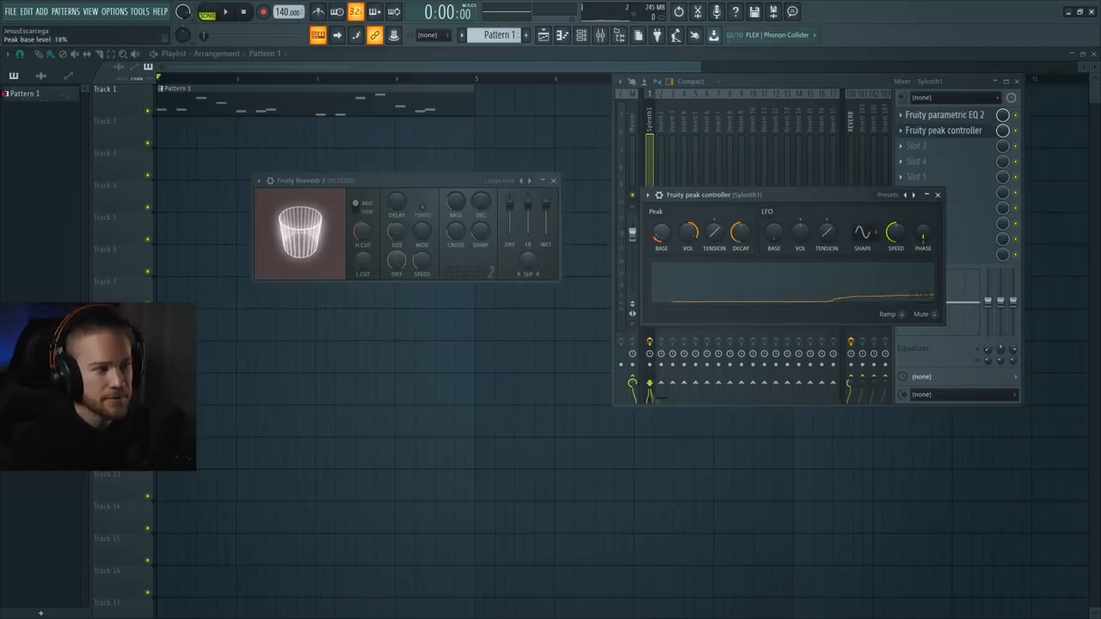
Step: Link Fruity Reeverb 2's wet level to the internal controller Peak ctrl - Peak and choose its mapping formula
{"action": "right_click", "coordinate": [547, 207]}
{"action": "left_click", "coordinate": [567, 296]}
{"action": "left_click", "coordinate": [526, 287]}
{"action": "left_click", "coordinate": [514, 340]}
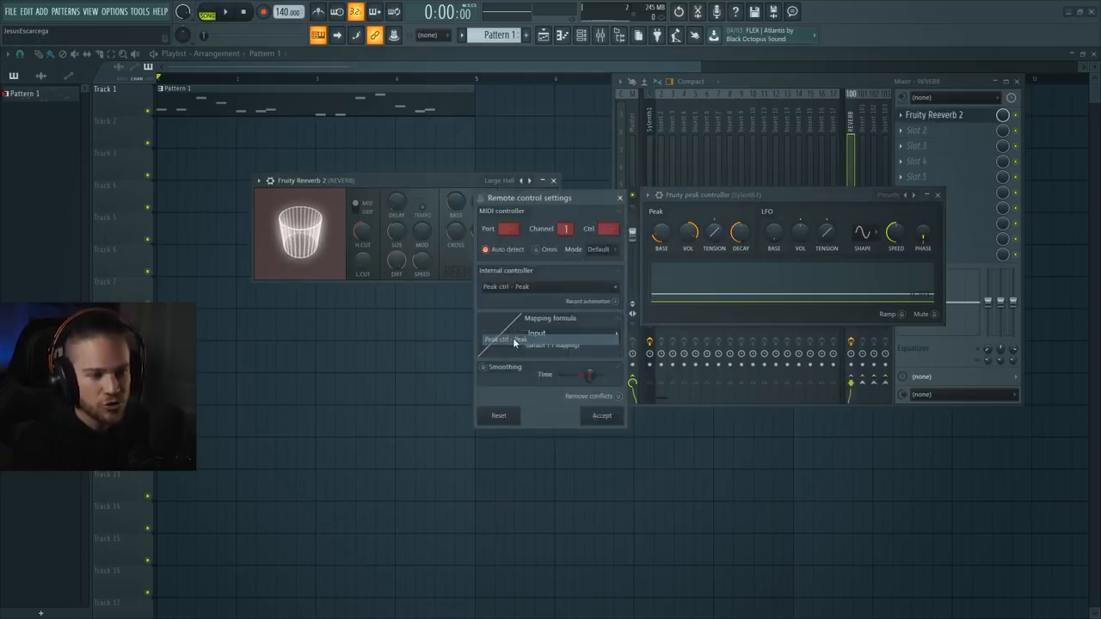
{"action": "left_click", "coordinate": [524, 288]}
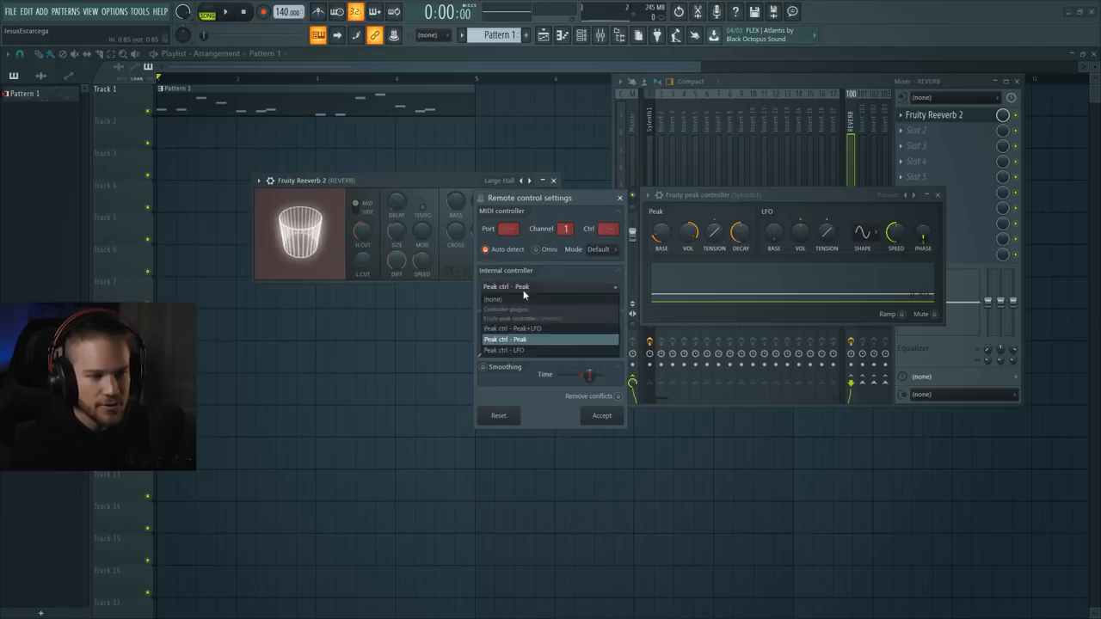
{"action": "left_click", "coordinate": [517, 341]}
{"action": "left_click", "coordinate": [617, 337]}
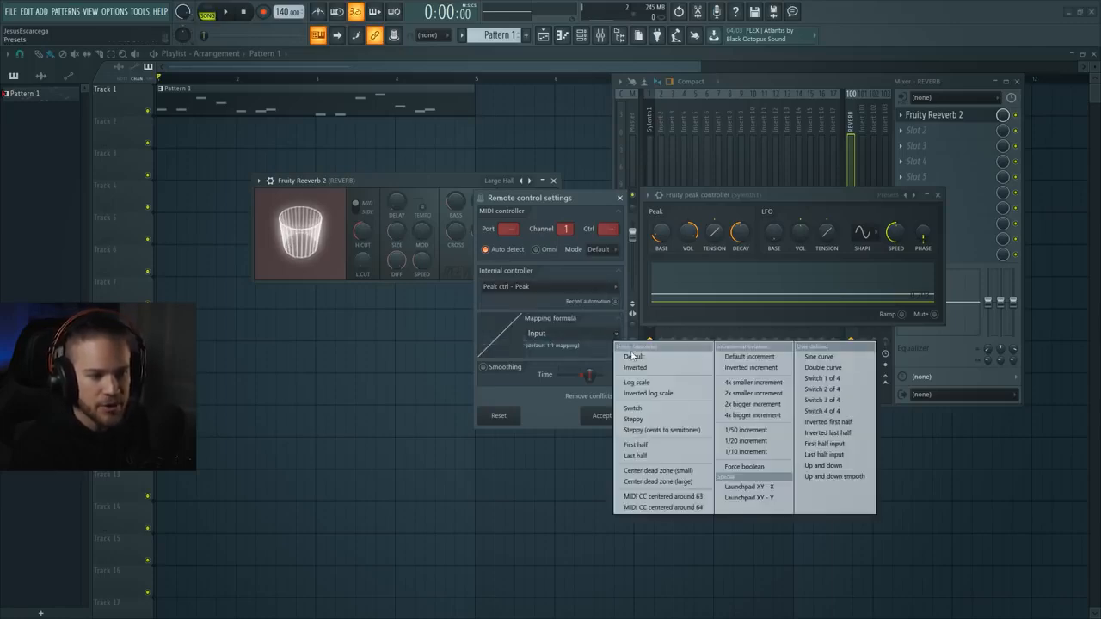
{"action": "left_click", "coordinate": [635, 359]}
{"action": "left_click", "coordinate": [608, 420]}
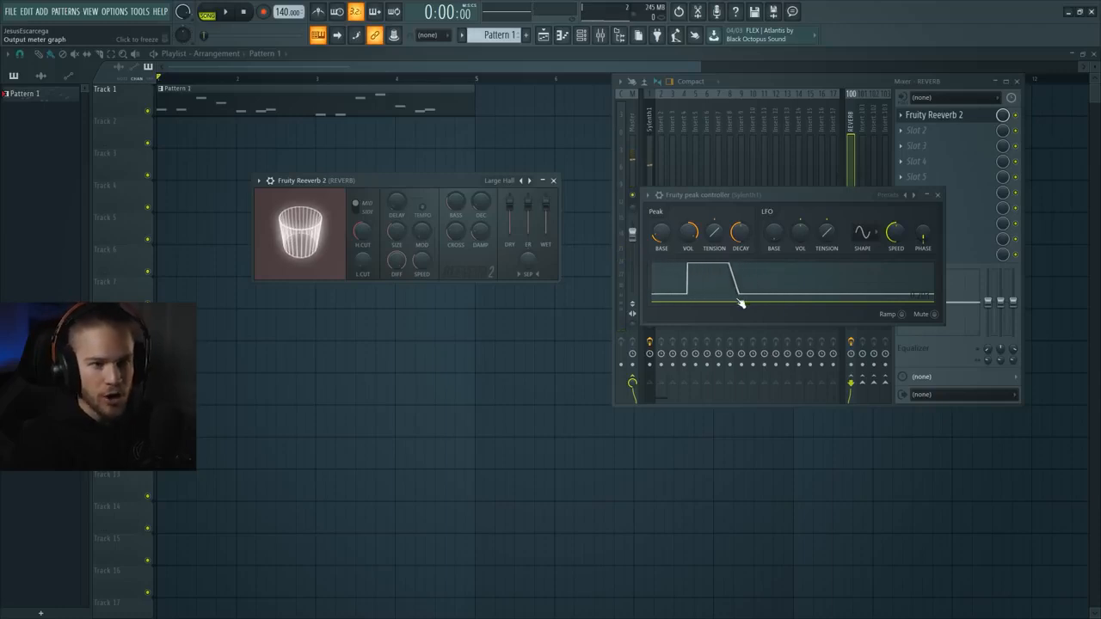
Step: Increase the peak decay and lower the peak tension in Fruity Peak Controller, and play the pattern to hear the effect
{"action": "left_click_drag", "start_coordinate": [740, 234], "coordinate": [740, 230]}
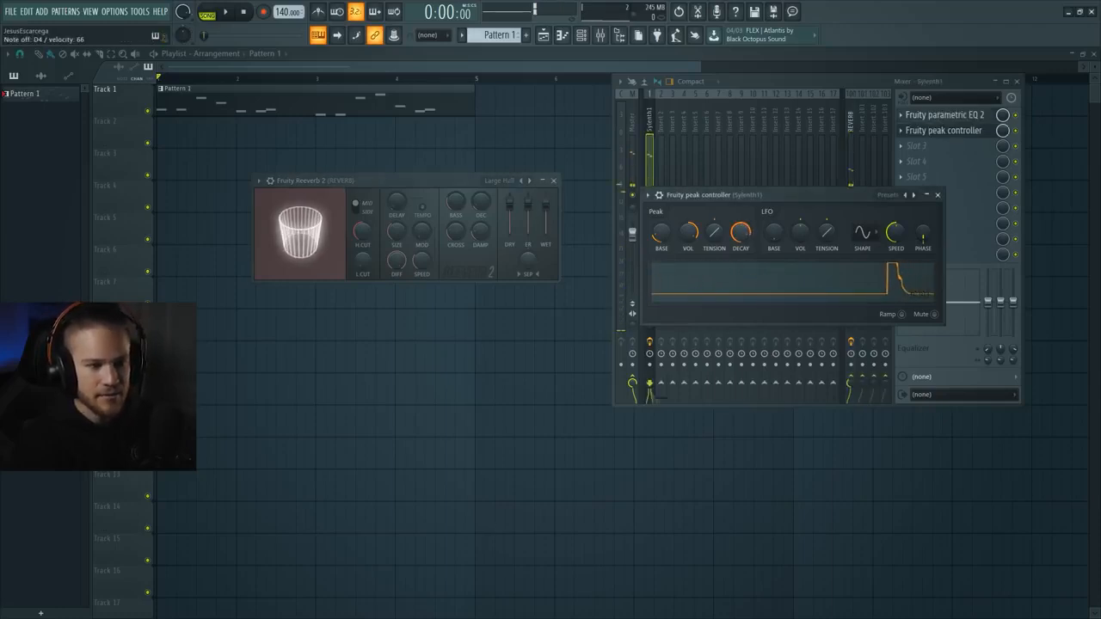
{"action": "left_click_drag", "start_coordinate": [740, 231], "coordinate": [740, 197]}
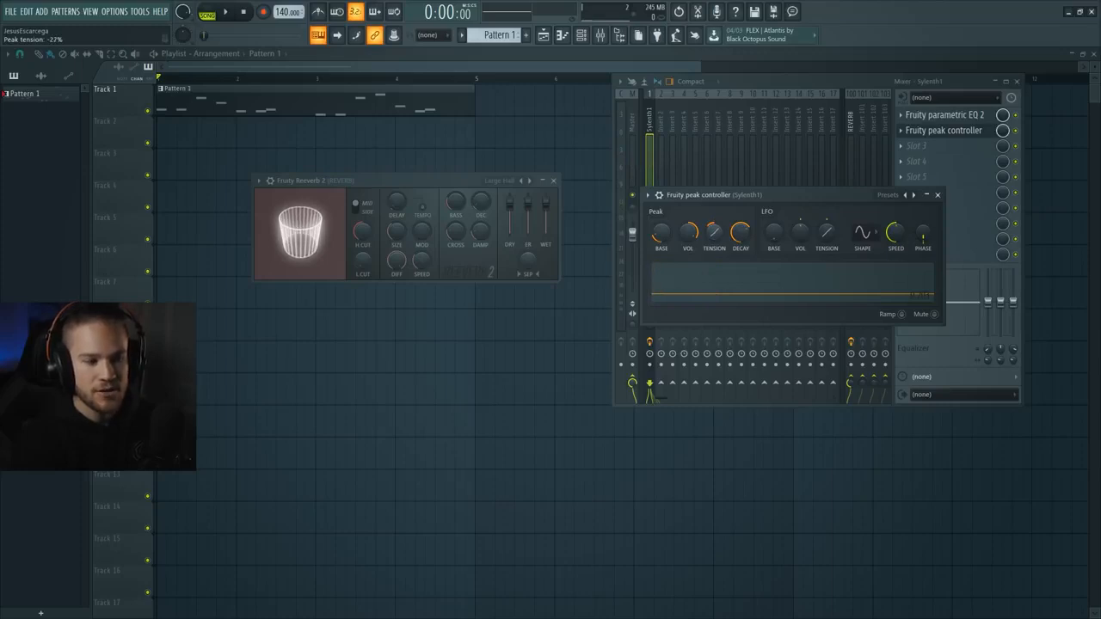
{"action": "left_click_drag", "start_coordinate": [713, 239], "coordinate": [713, 249]}
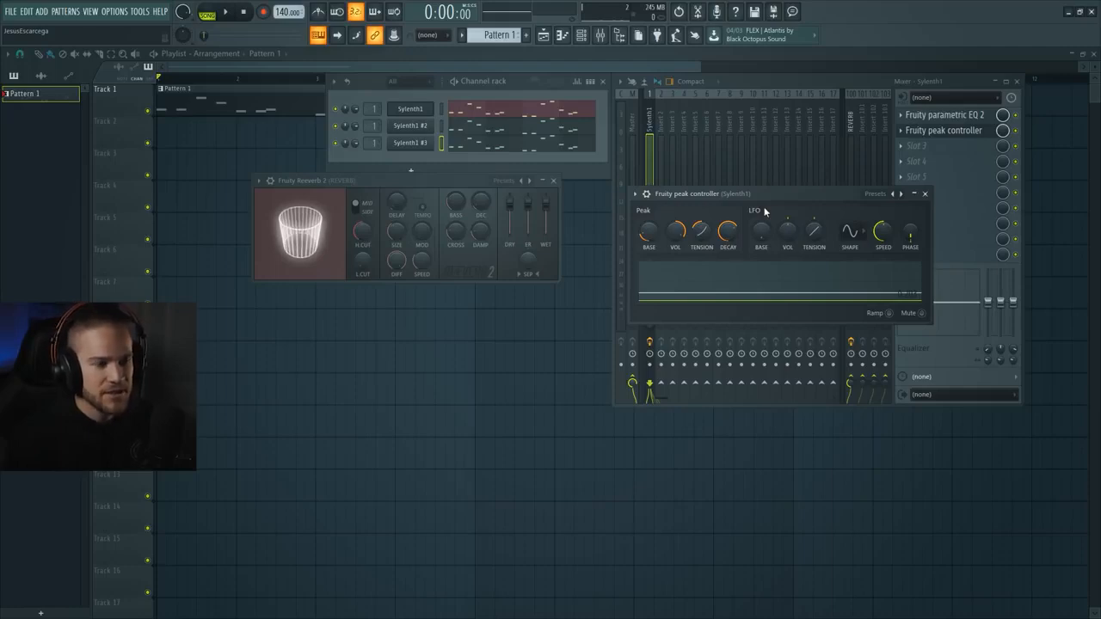
{"action": "key", "text": "space"}
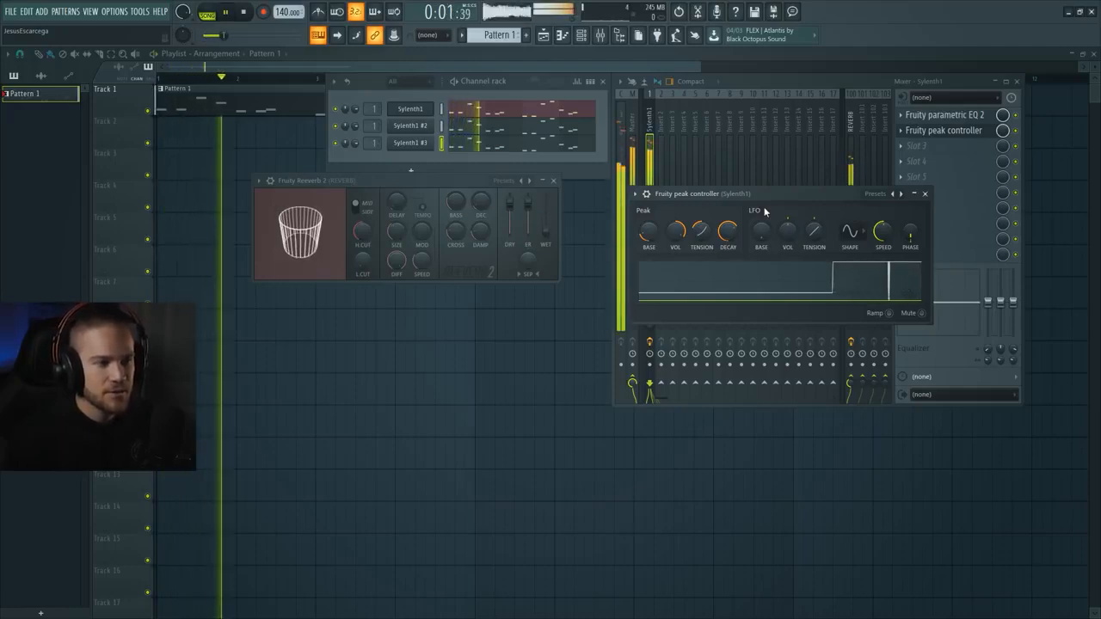
{"action": "key", "text": "space"}
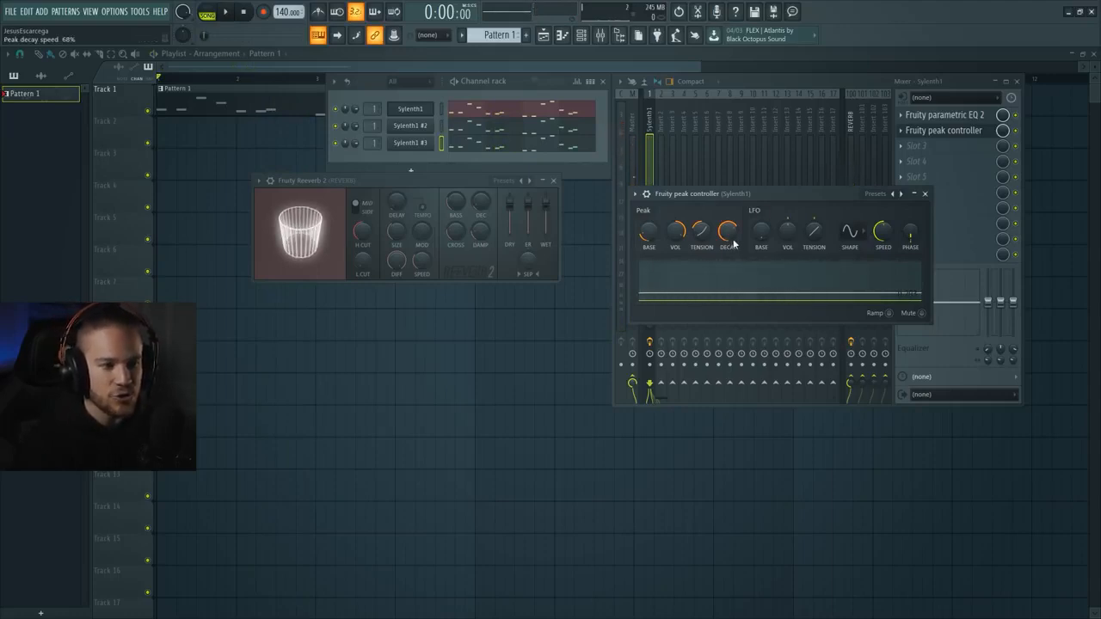
Step: Fine-tune Fruity Peak Controller with a higher peak decay and lower peak tension, auditioning the pattern between adjustments
{"action": "left_click_drag", "start_coordinate": [734, 244], "coordinate": [733, 231]}
{"action": "key", "text": "space"}
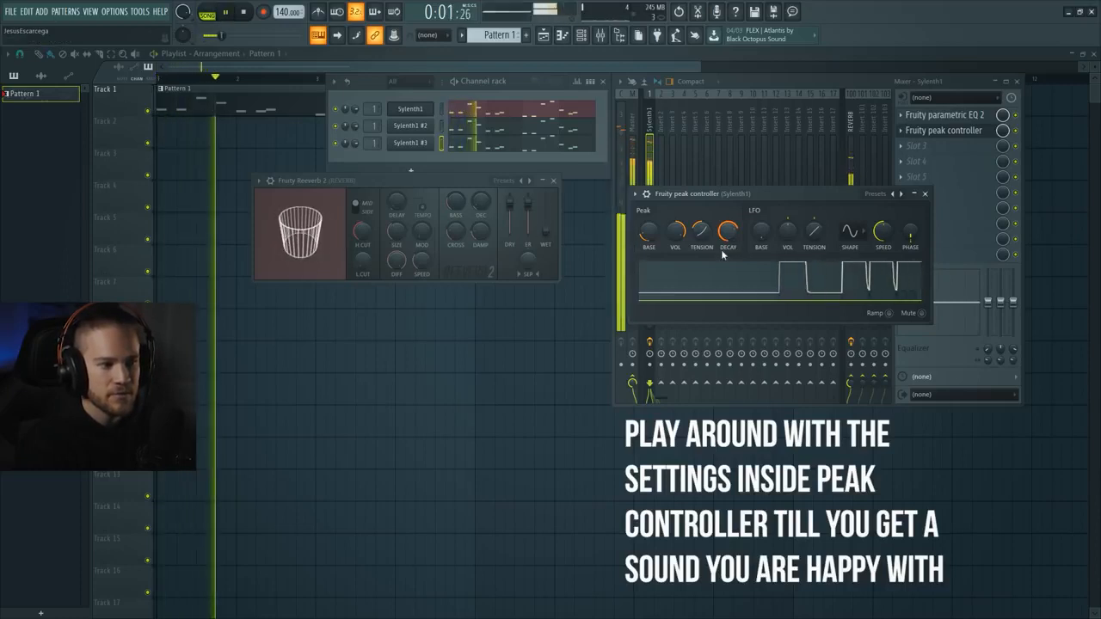
{"action": "left_click_drag", "start_coordinate": [708, 246], "coordinate": [708, 258]}
{"action": "key", "text": "space"}
{"action": "key", "text": "space"}
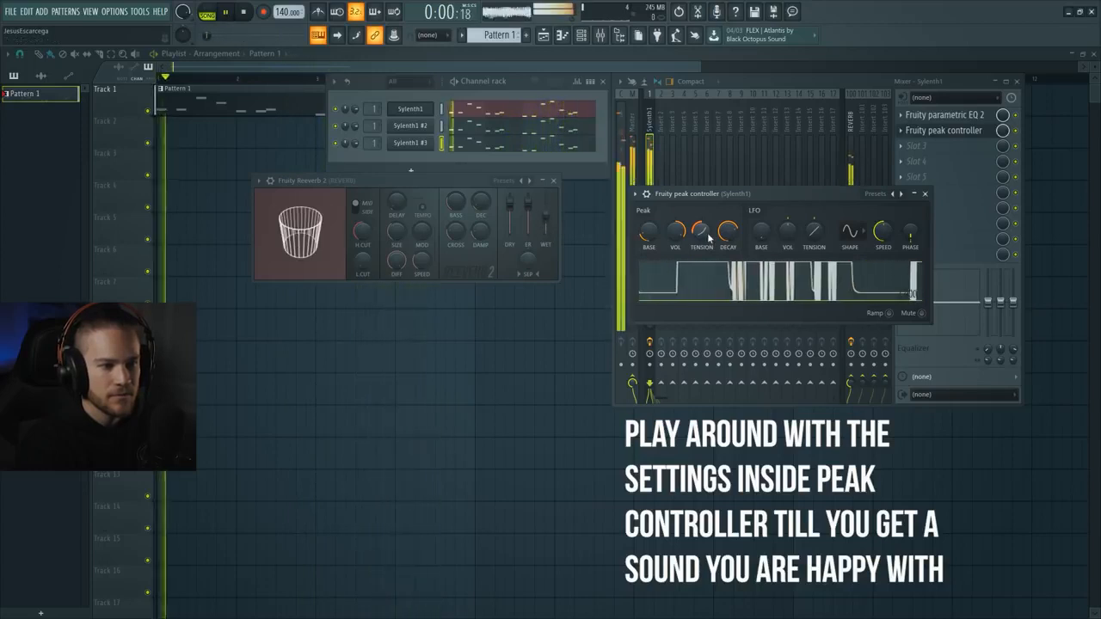
{"action": "key", "text": "space"}
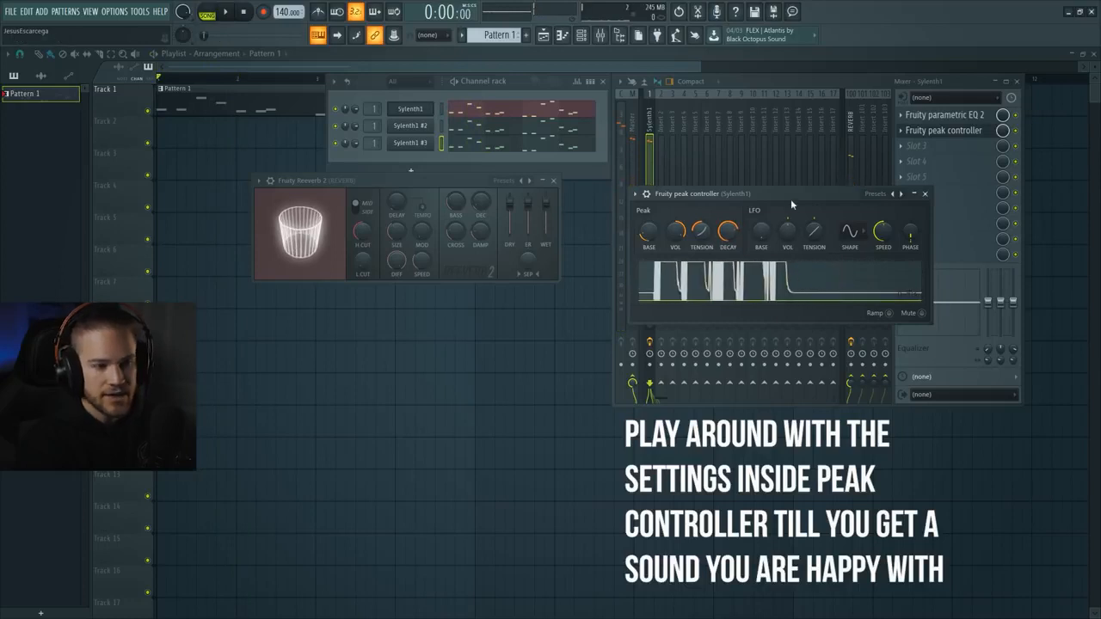
{"action": "key", "text": "space"}
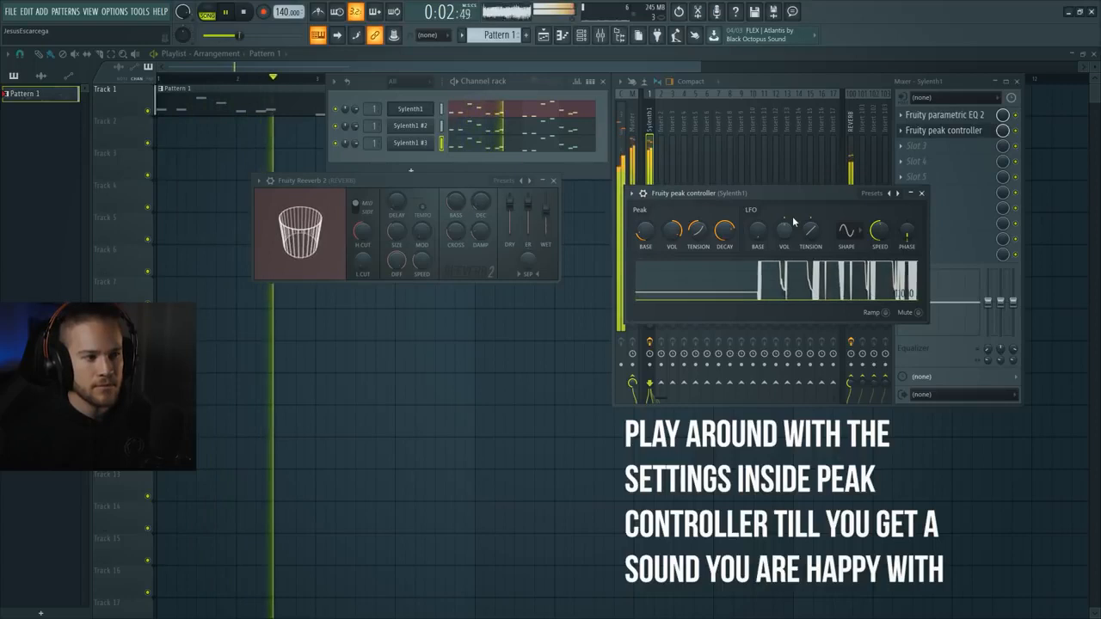
{"action": "key", "text": "space"}
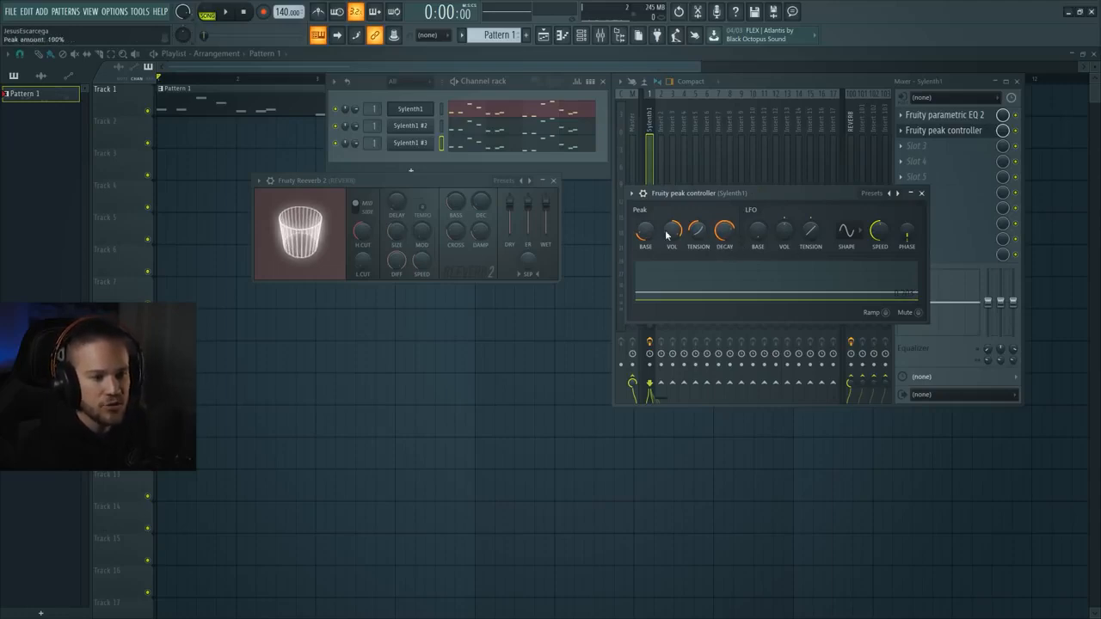
Step: Reposition the Fruity Peak Controller window, try out different peak base levels, and close and reopen the controller
{"action": "left_click_drag", "start_coordinate": [735, 199], "coordinate": [757, 199]}
{"action": "left_click_drag", "start_coordinate": [666, 231], "coordinate": [667, 220]}
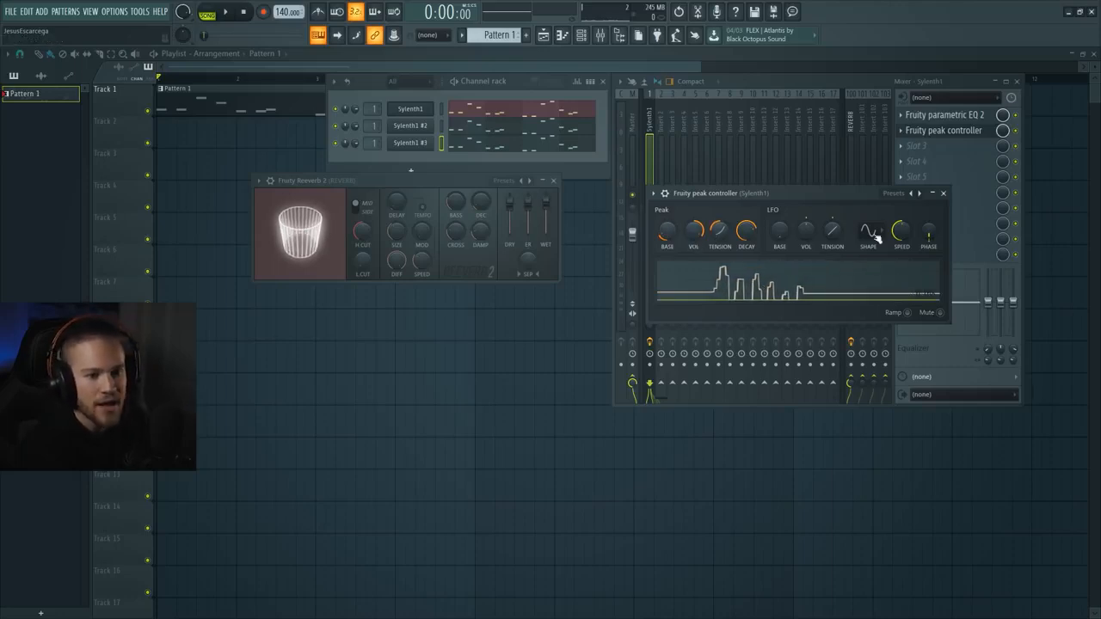
{"action": "left_click", "coordinate": [943, 194]}
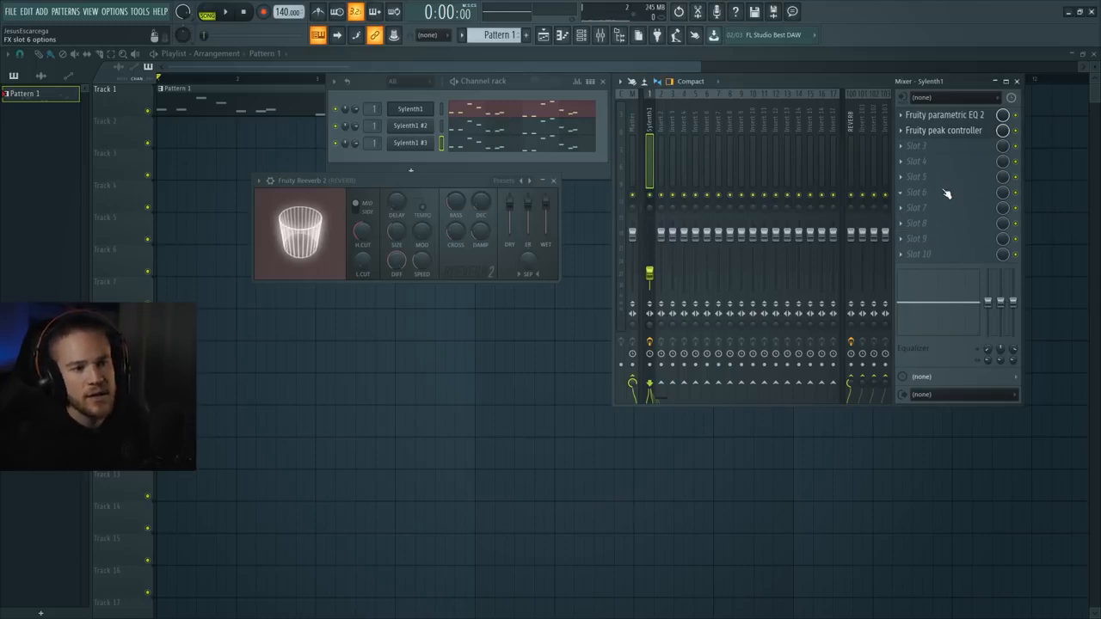
{"action": "left_click", "coordinate": [968, 132]}
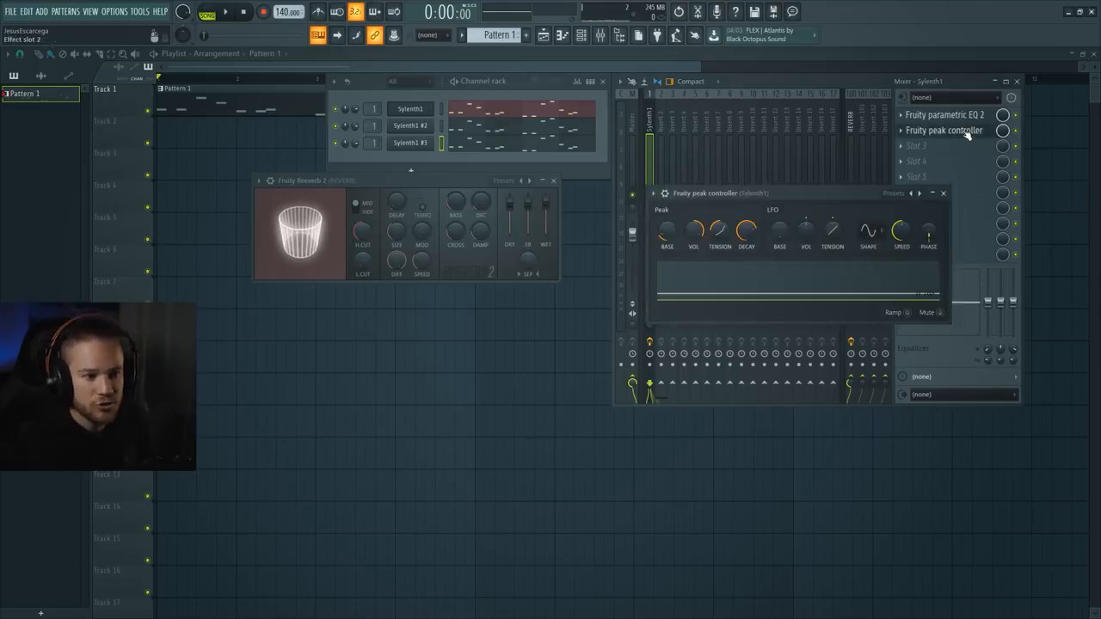
Step: Review the remote control settings of Fruity Reeverb 2's wet level, covering the Peak ctrl - Peak internal controller and the mapping formula, and close them
{"action": "right_click", "coordinate": [550, 203]}
{"action": "left_click", "coordinate": [572, 295]}
{"action": "left_click", "coordinate": [550, 295]}
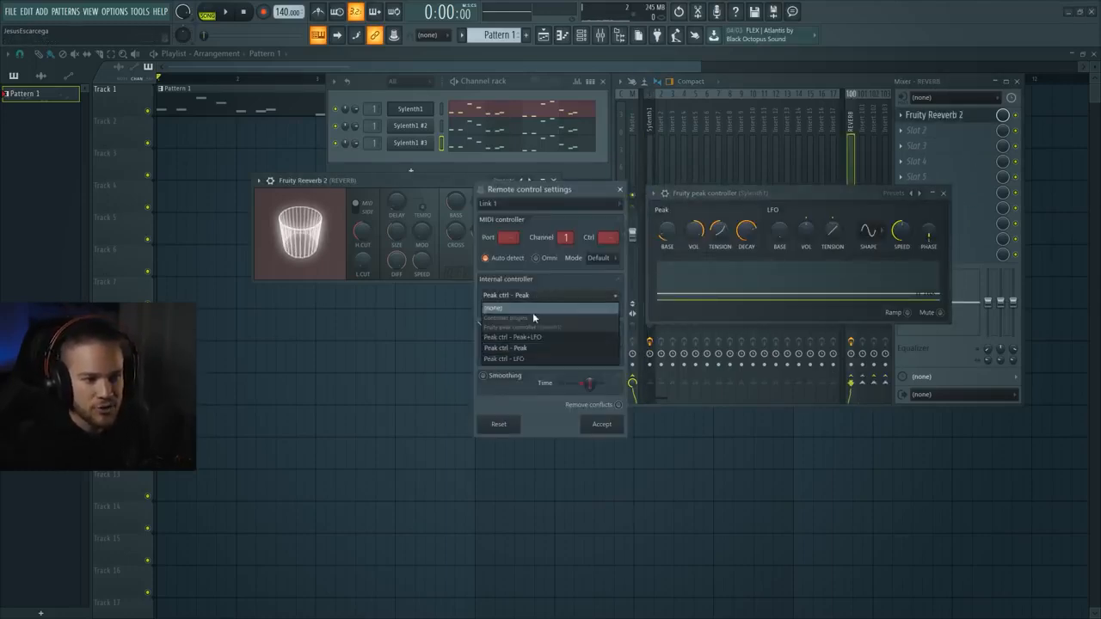
{"action": "left_click", "coordinate": [521, 348]}
{"action": "left_click", "coordinate": [622, 342]}
{"action": "left_click", "coordinate": [598, 326]}
{"action": "left_click", "coordinate": [619, 190]}
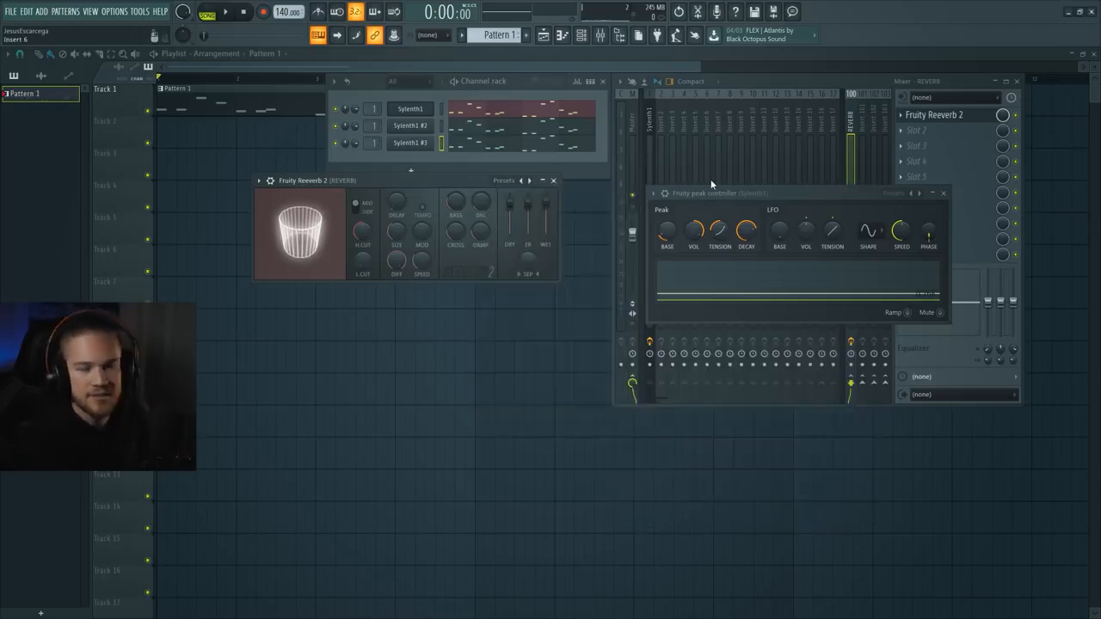